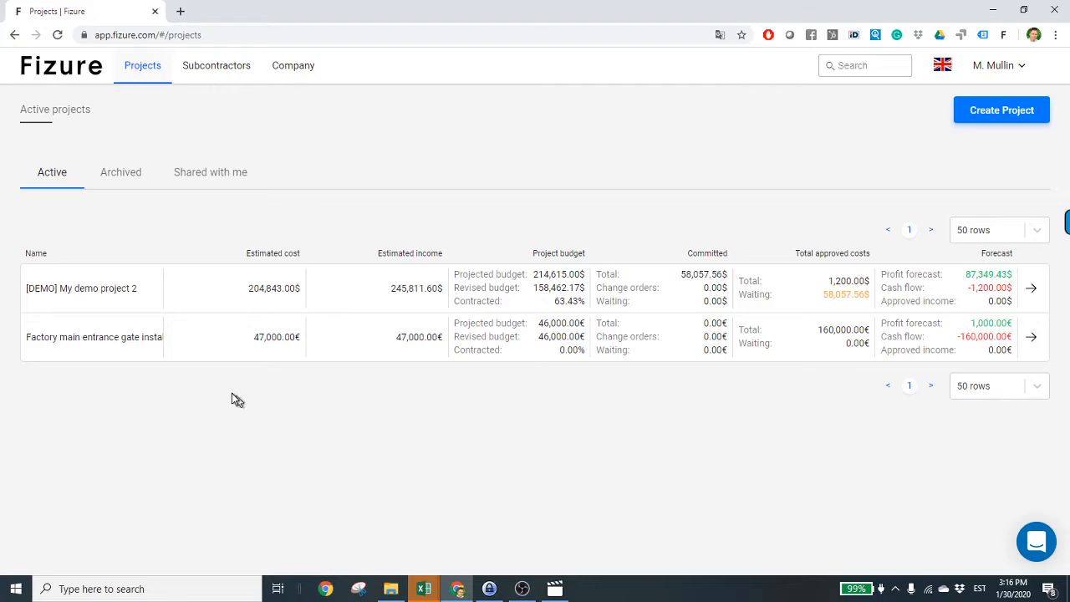
- Start a new contract in the factory entrance gate project's Contracts section
left_click(121, 341)
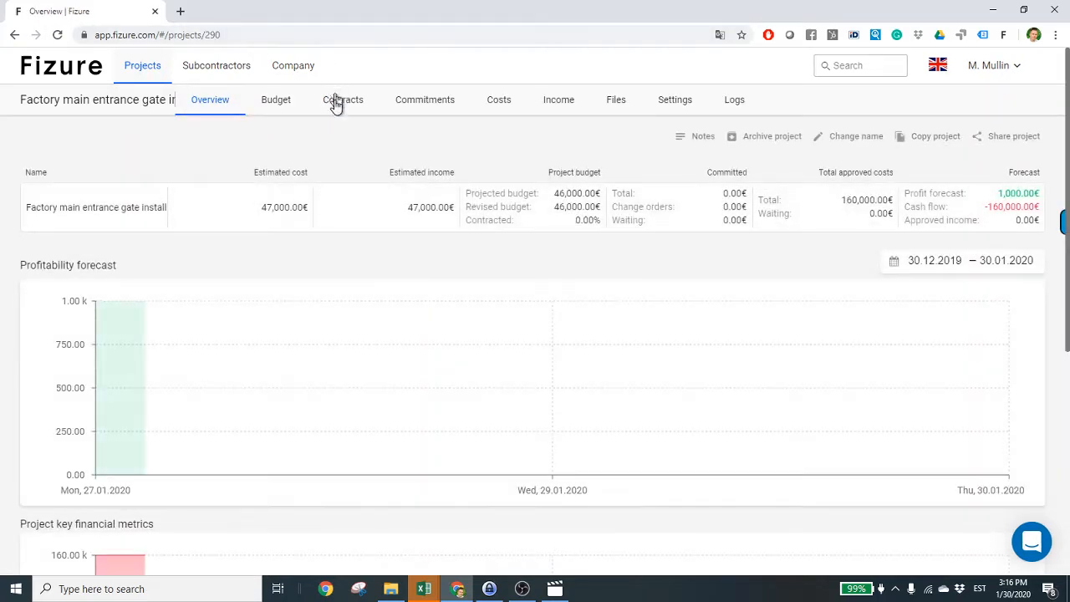
left_click(335, 104)
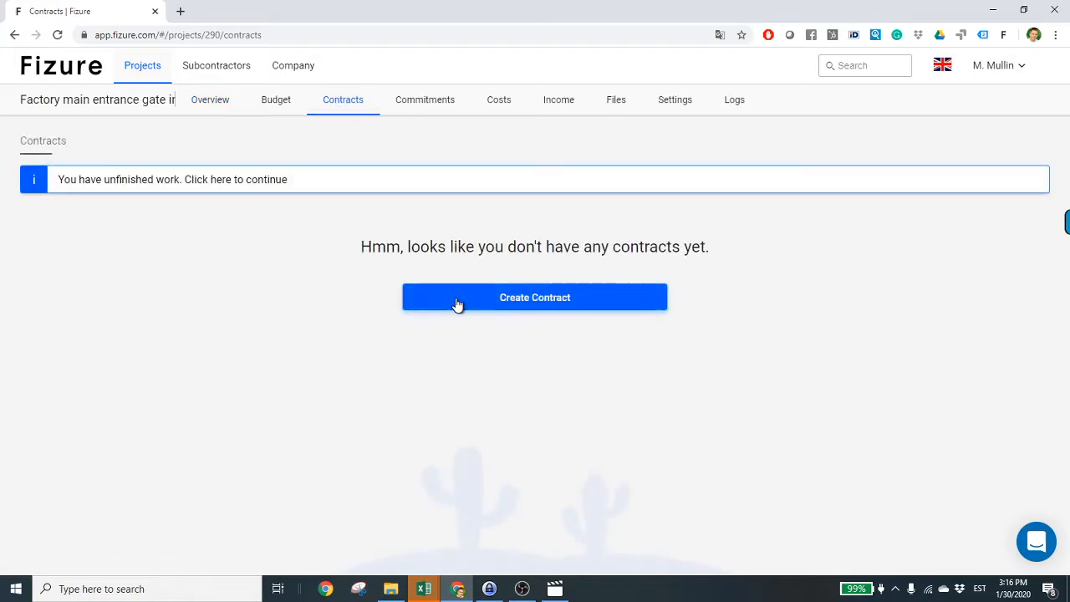
left_click(458, 303)
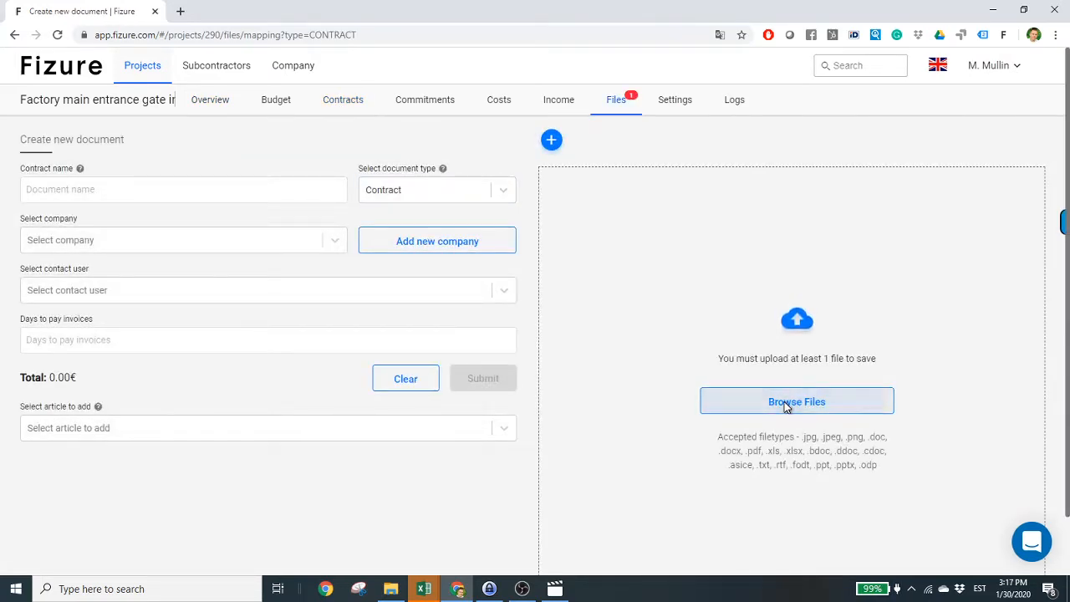
- Choose 'Quote from the subcontractor.xlsx' as the file to upload to the contract
left_click(783, 402)
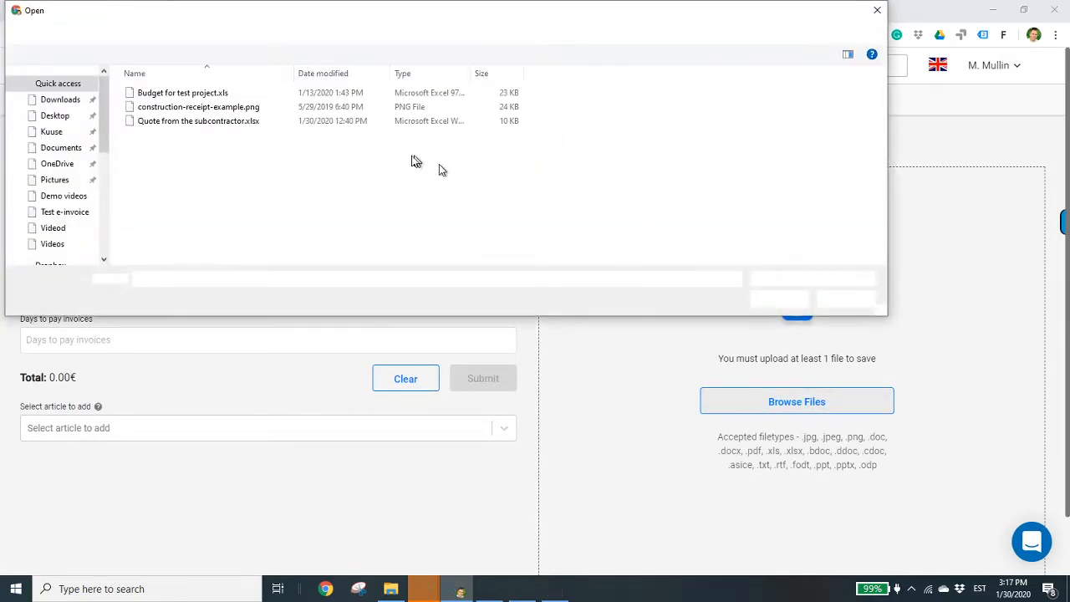
left_click(185, 124)
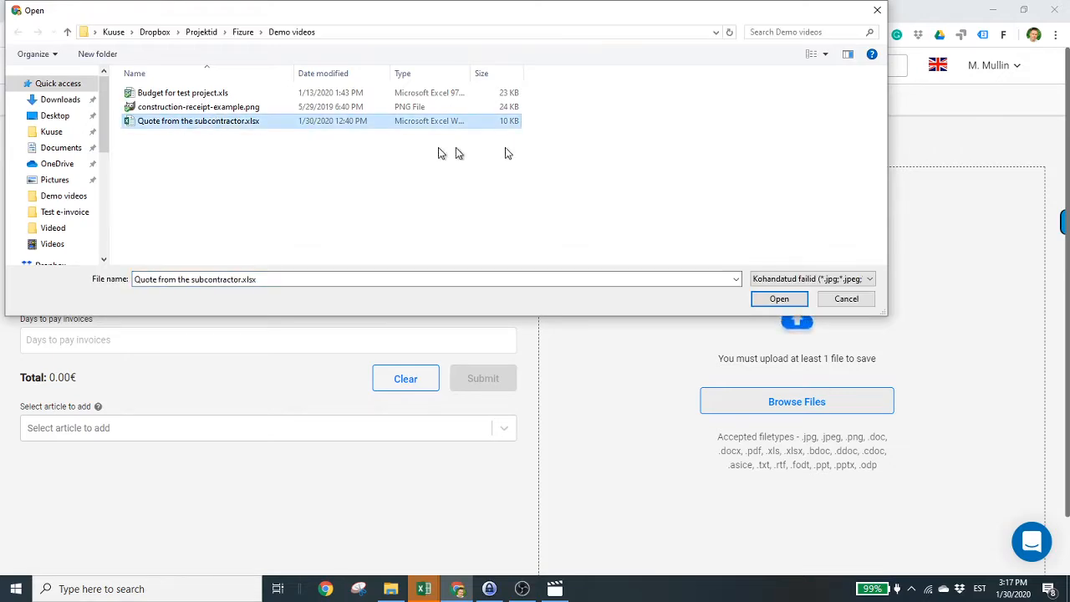
left_click(792, 304)
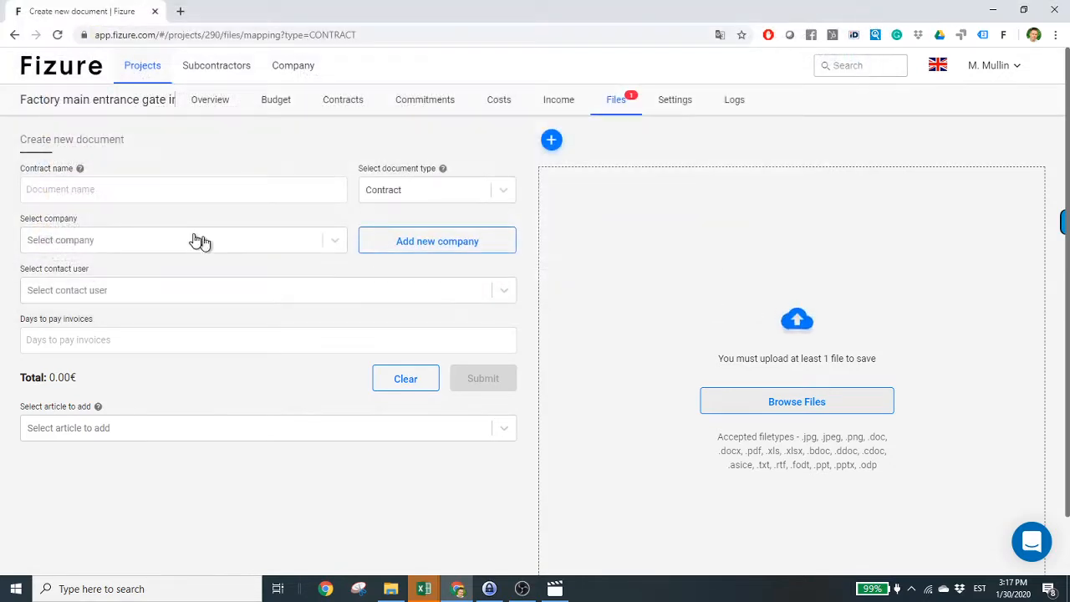
- Paste 'Fizure training project contract' into the Contract name field, replacing its previous contents
left_click(165, 188)
left_click(161, 188)
type("Fizure training project contract")
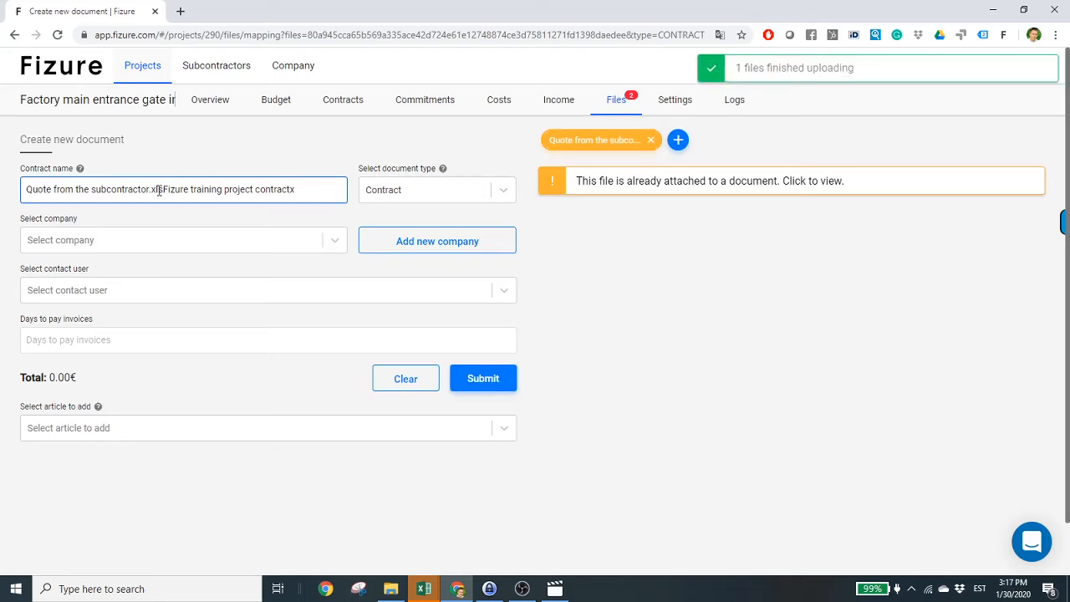
triple_click(256, 191)
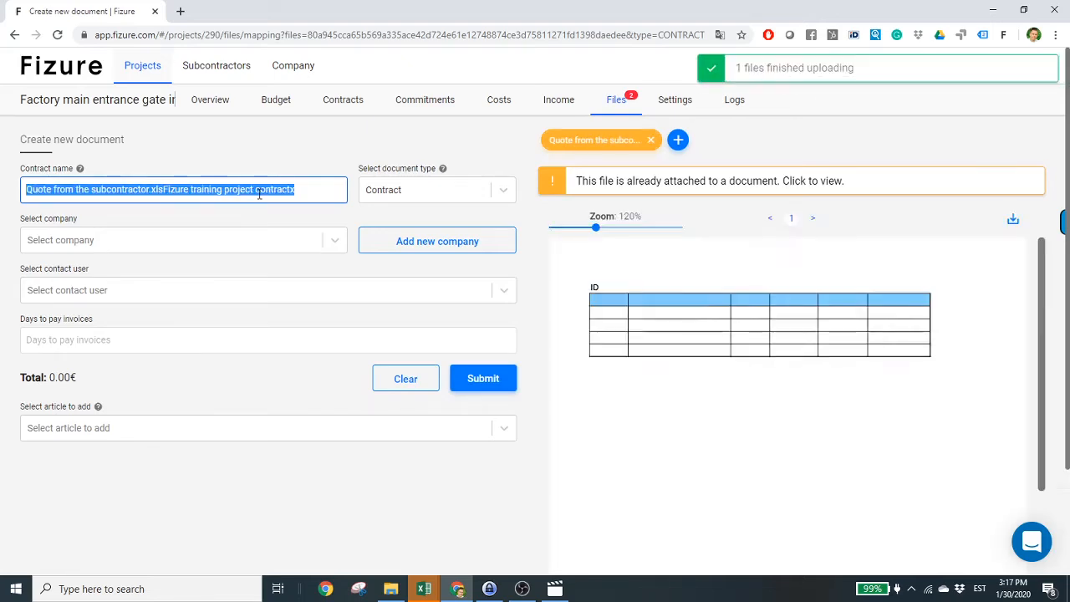
type("F")
key("BackSpace")
type("Fizure training project contract")
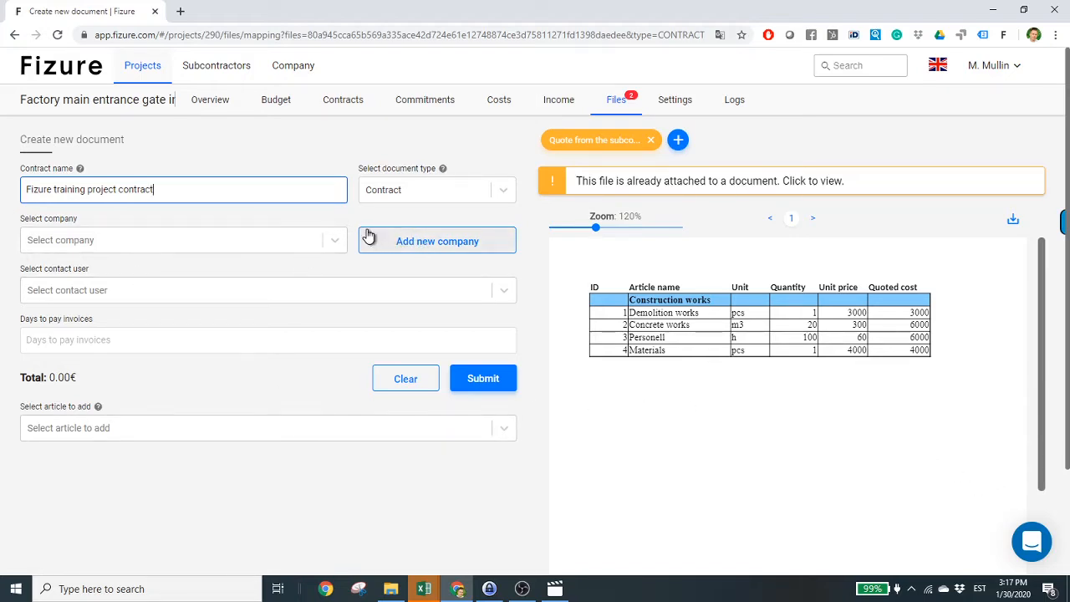
- Create subcontractor My demo subcontractor Inc with a contact person's first name and e-mail
left_click(419, 242)
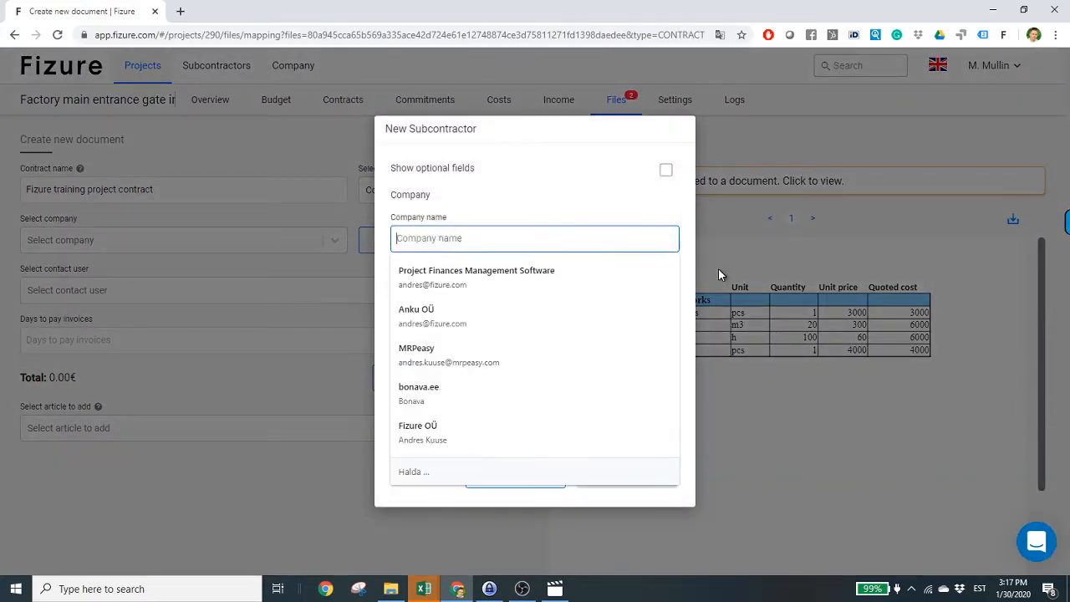
type("My demo subcontractor Inc")
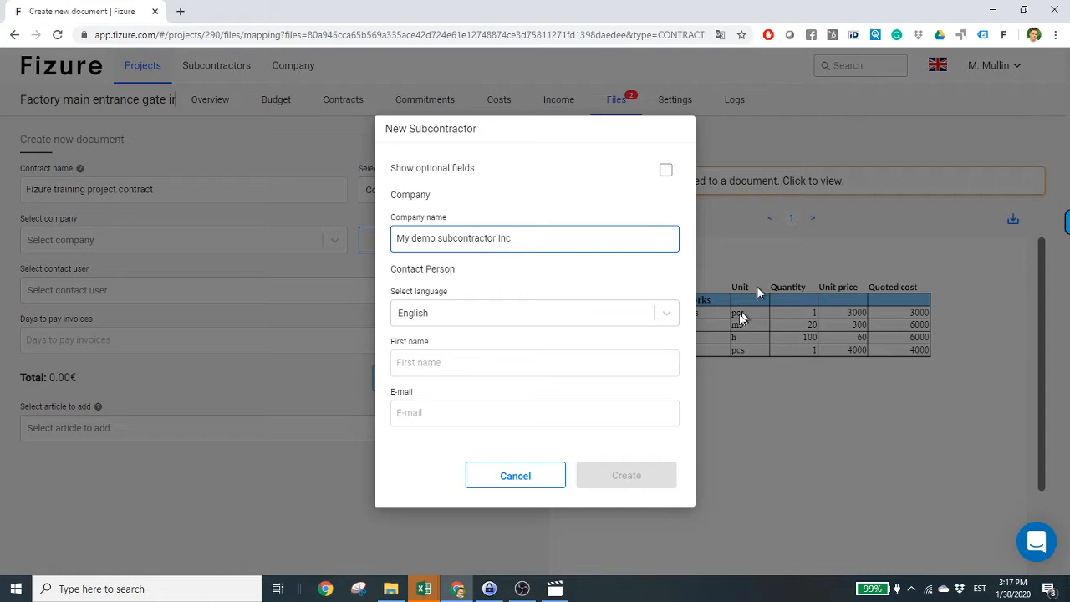
left_click(456, 362)
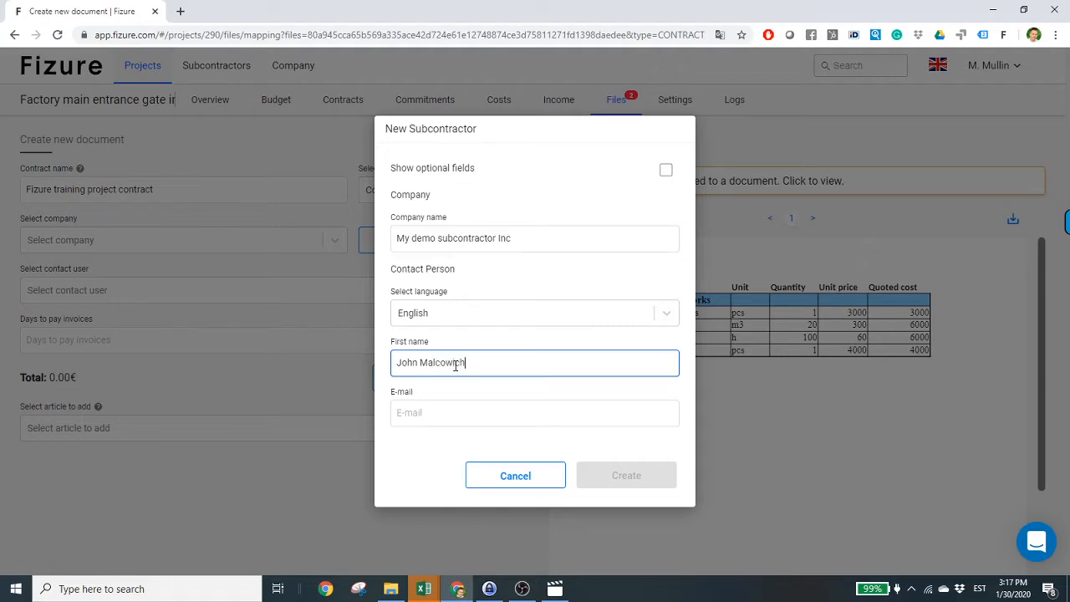
left_click(408, 413)
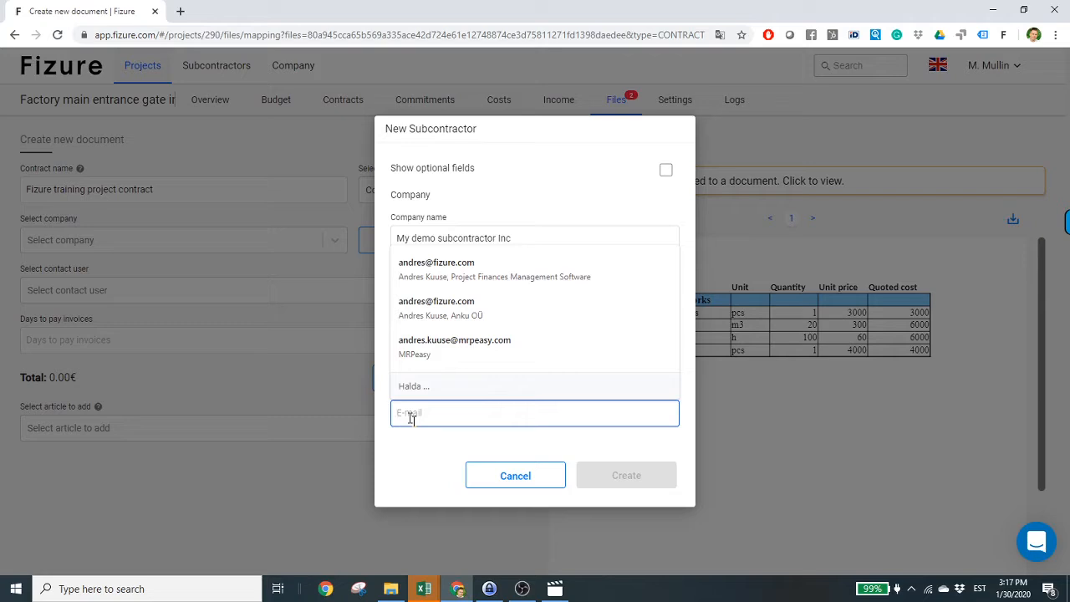
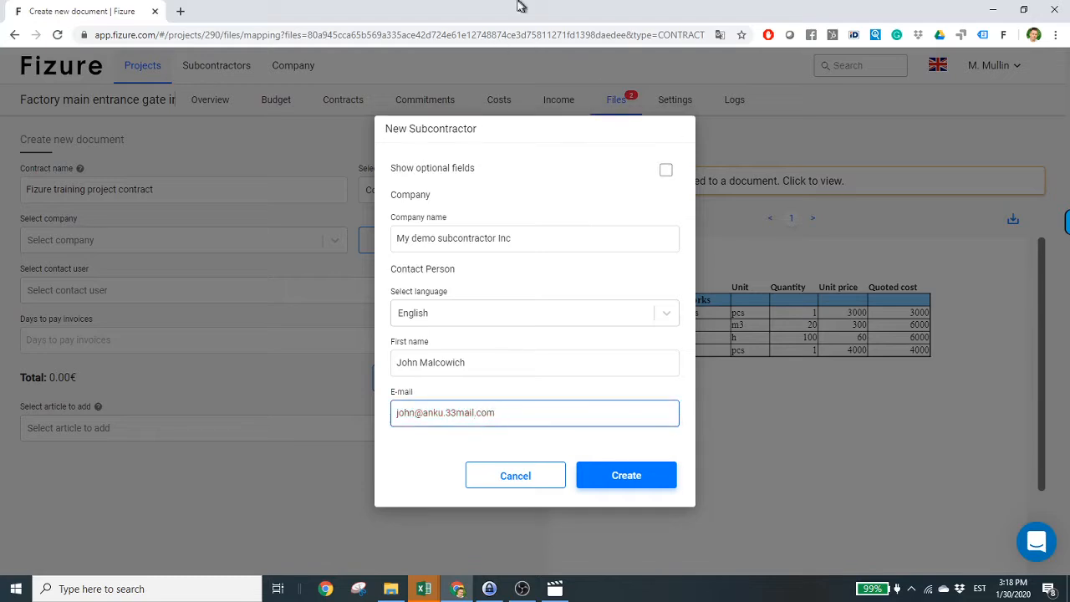
left_click(643, 477)
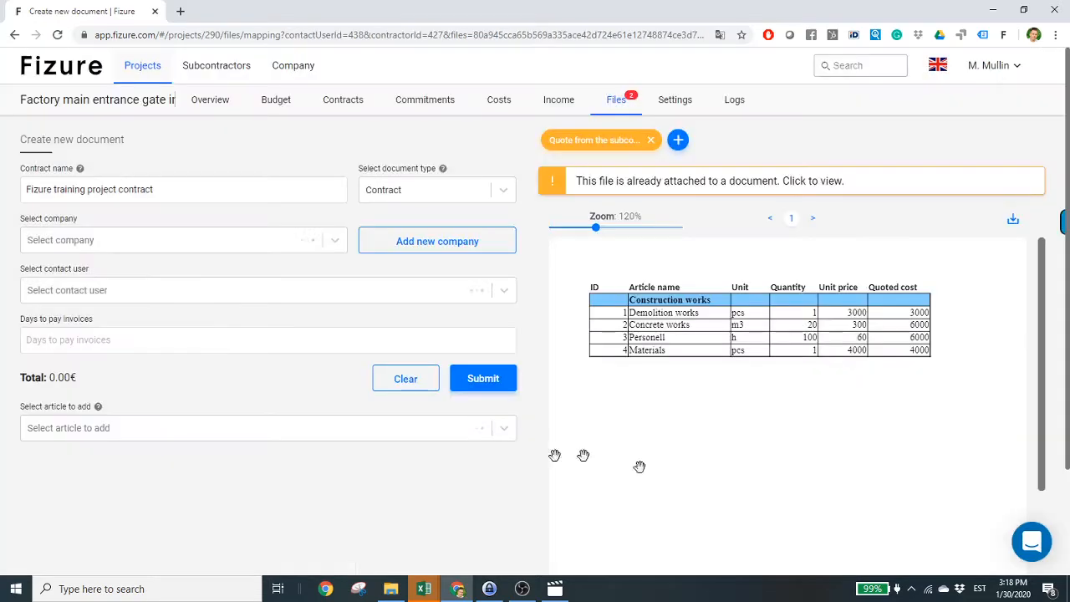
left_click(199, 348)
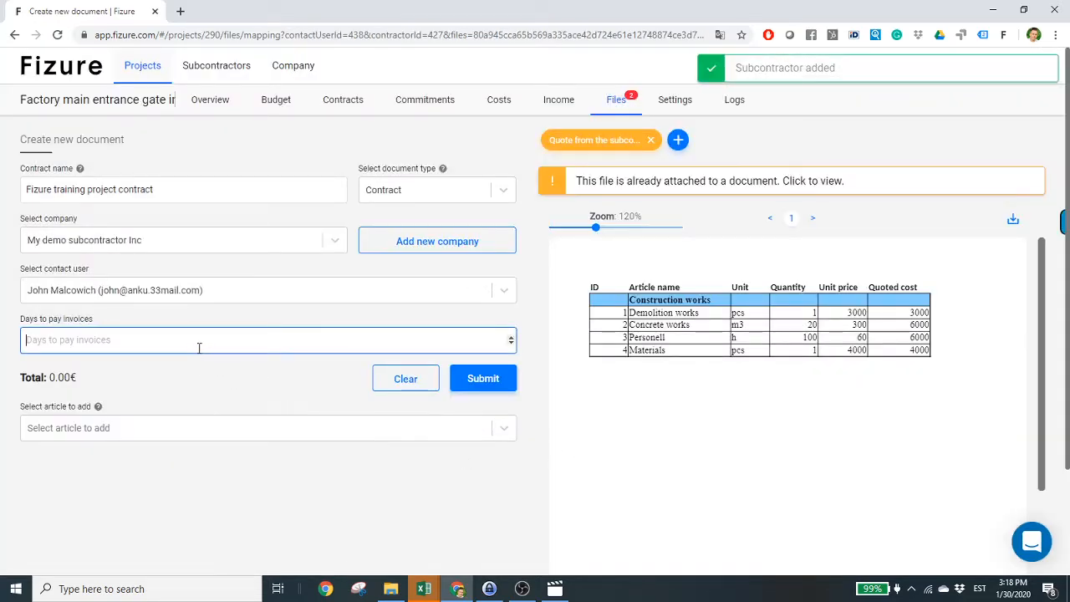
- Set days to pay invoices to 5 and add the Entrance gate construction works articles
type("5")
left_click(163, 515)
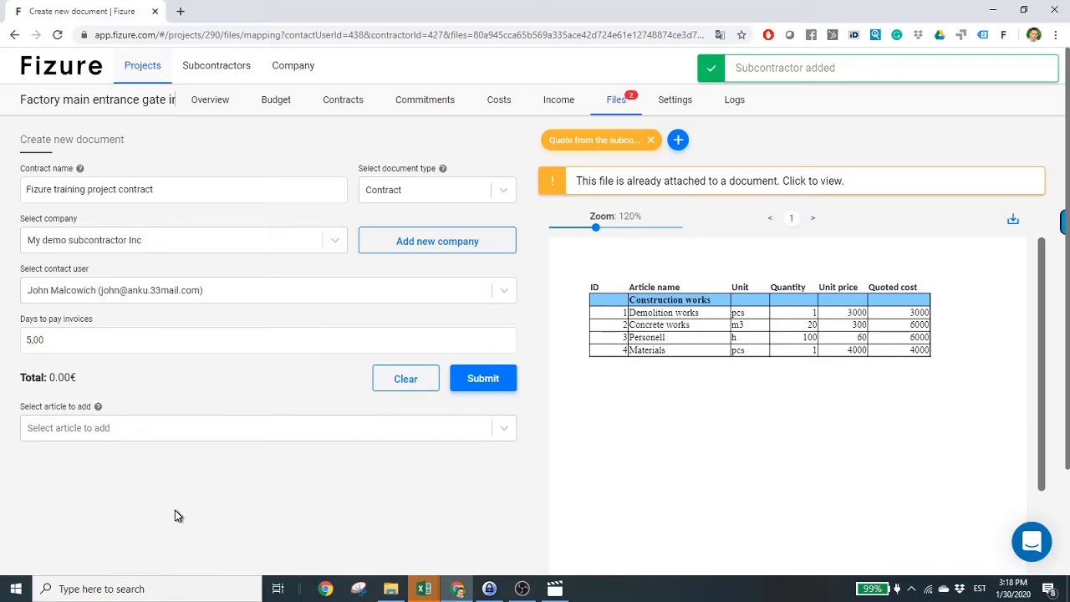
left_click(246, 433)
scroll(246, 439, "down", 1)
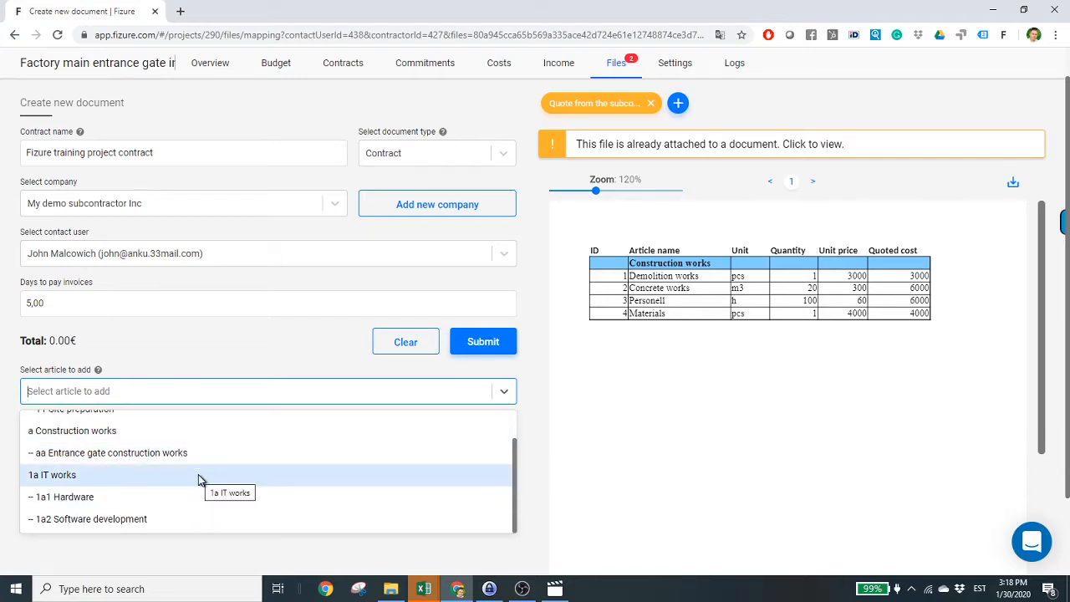
left_click(128, 453)
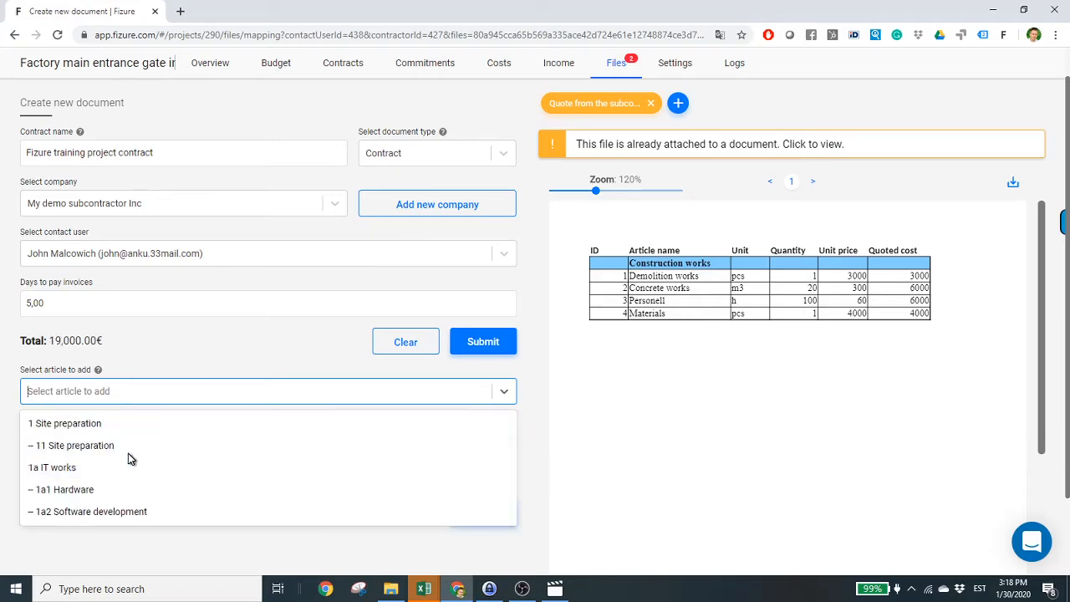
left_click(176, 352)
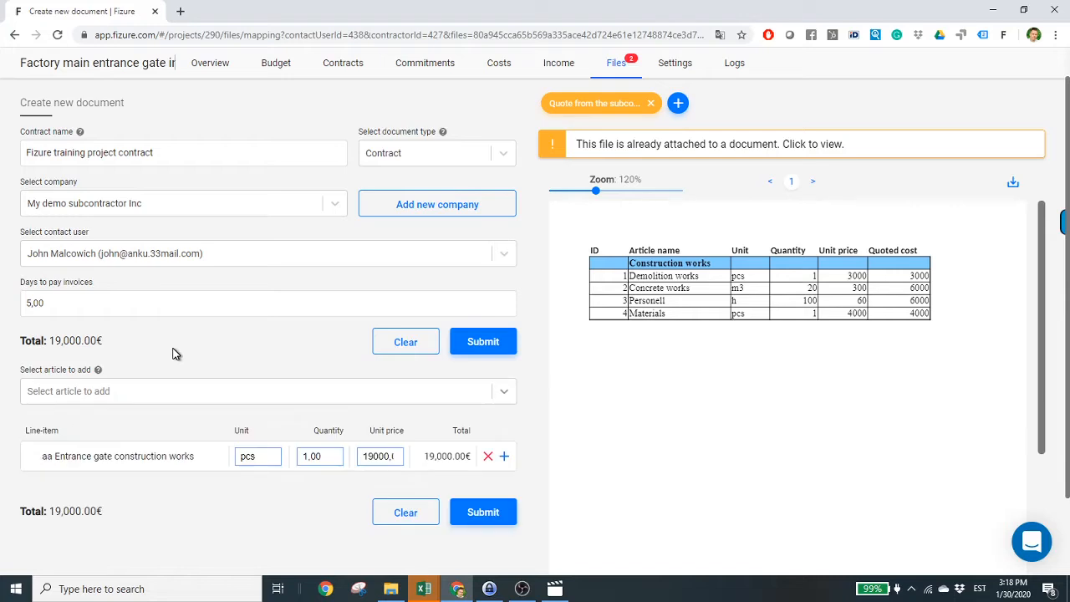
- Add Site preparation and Software development articles, then delete all the line items
left_click(430, 393)
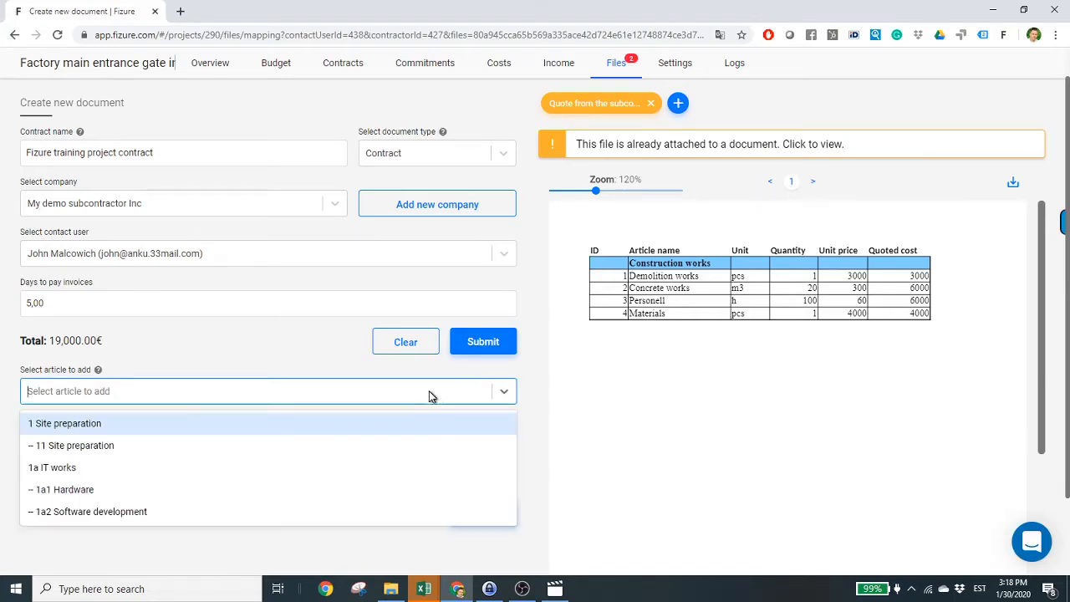
left_click(148, 424)
left_click(131, 471)
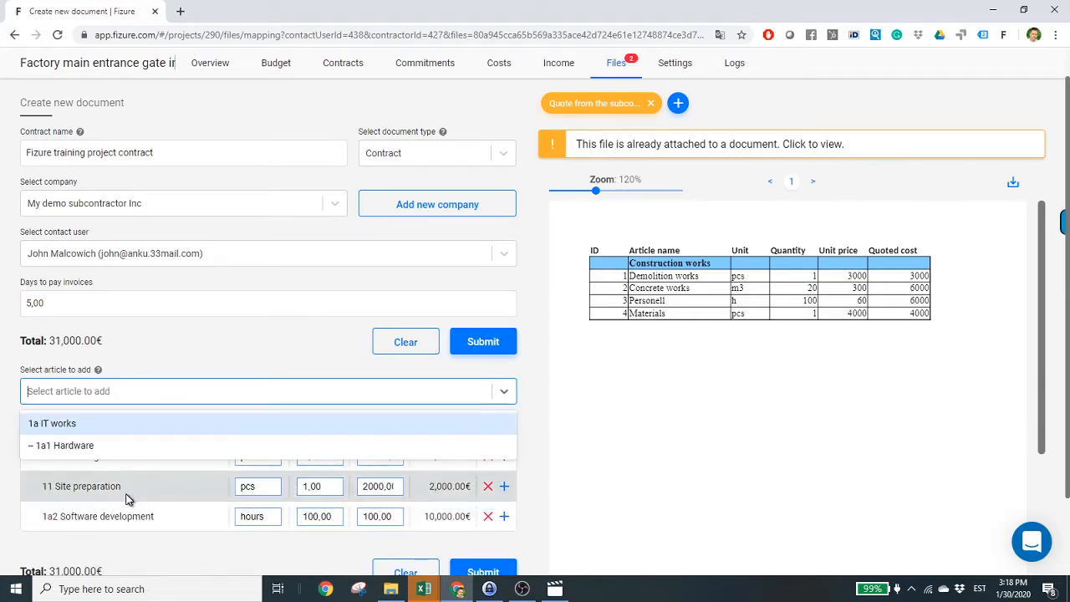
left_click(3, 471)
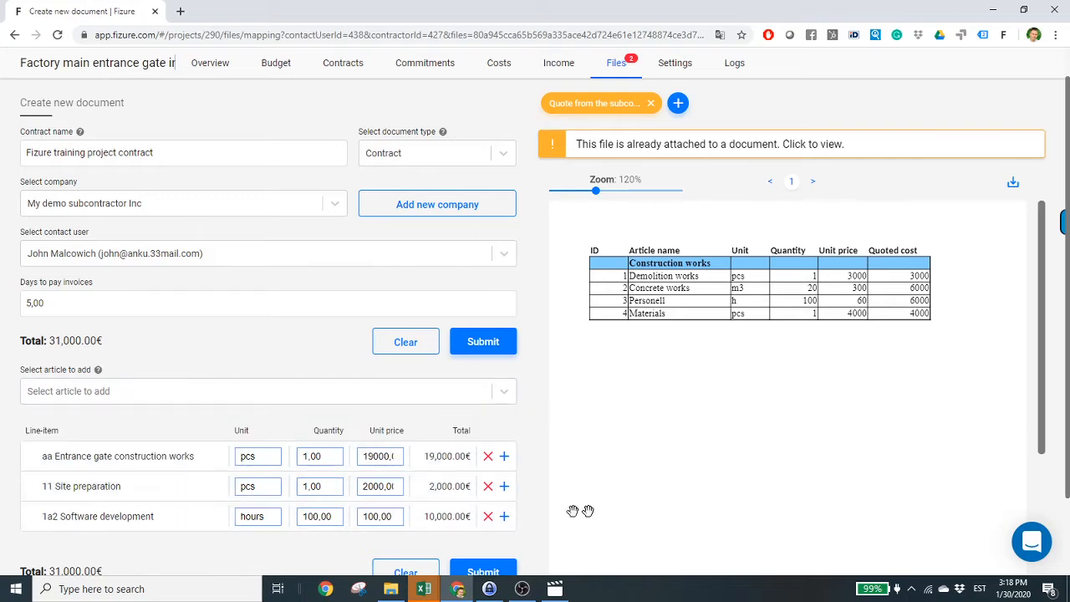
left_click(488, 487)
left_click(488, 486)
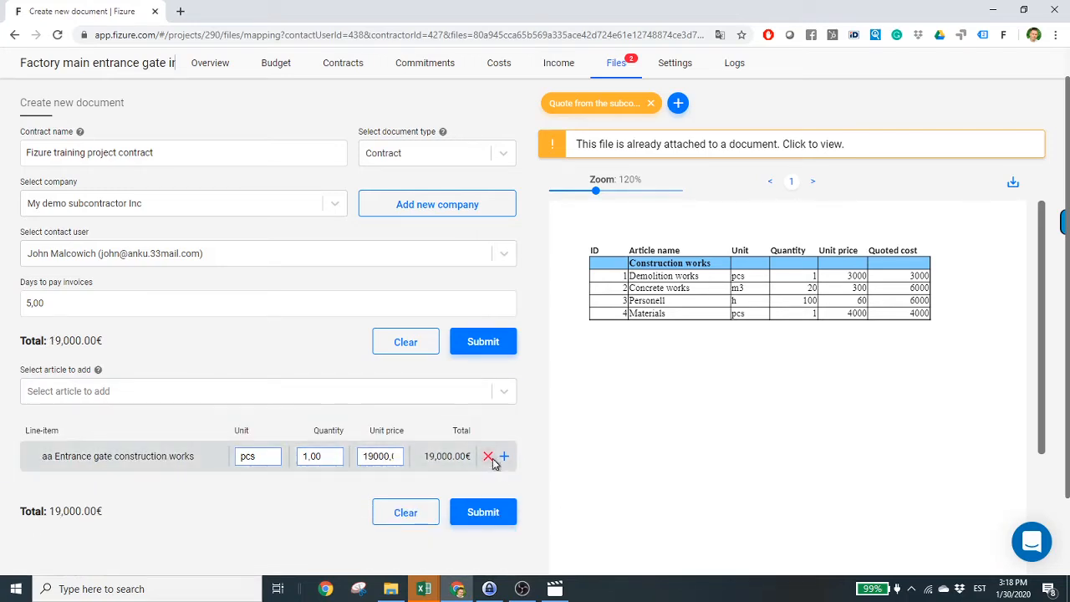
left_click(488, 456)
left_click(506, 400)
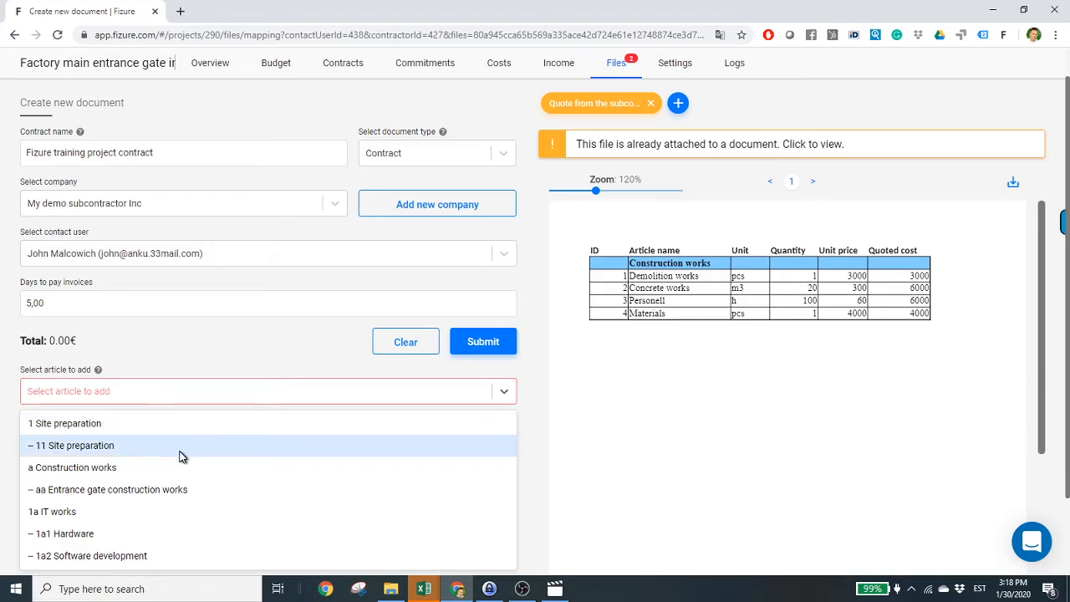
- Add and then remove 1a1 Hardware, leaving aa Entrance gate construction works as the only line
left_click(177, 392)
left_click(177, 394)
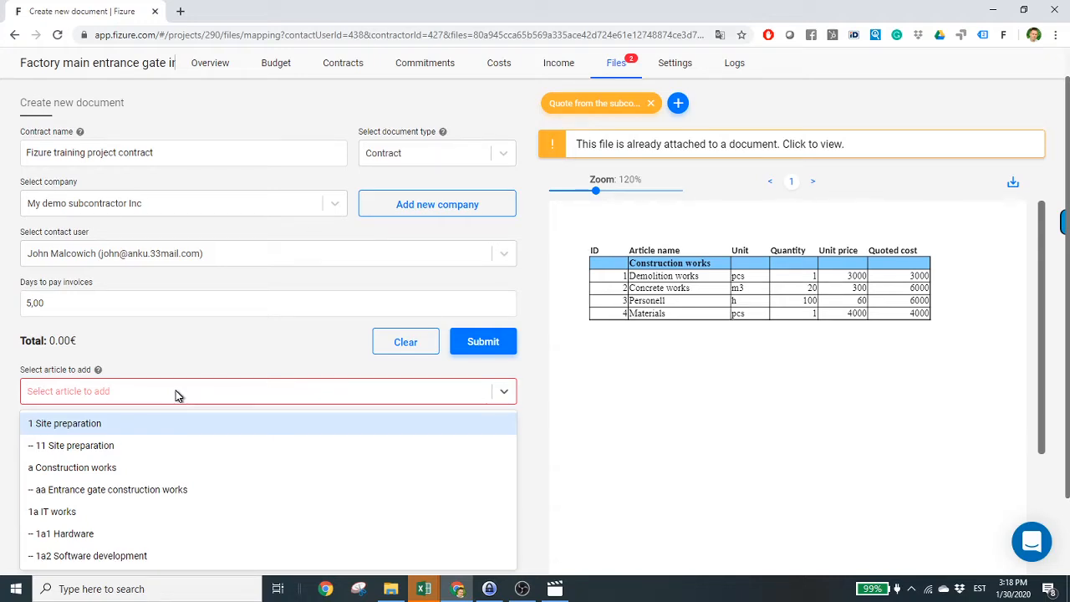
type("hard")
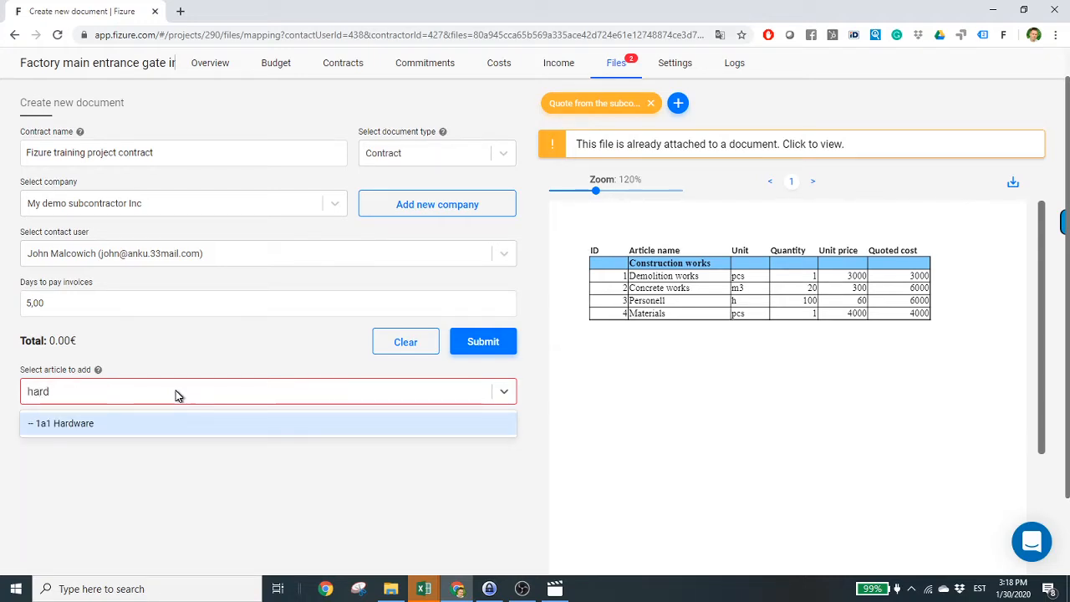
left_click(86, 426)
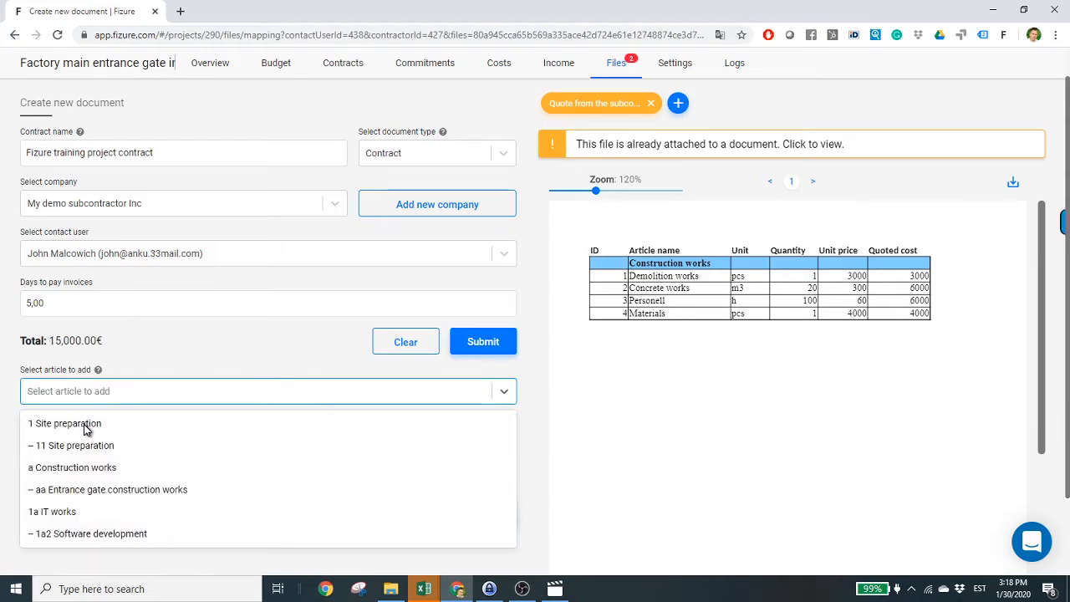
left_click(341, 372)
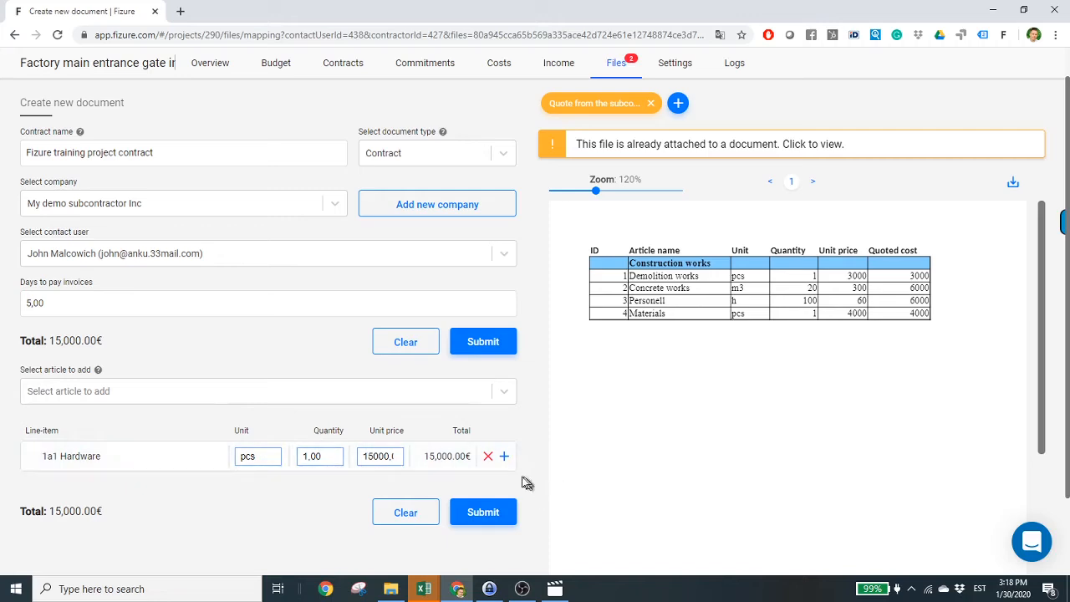
left_click(489, 456)
left_click(507, 391)
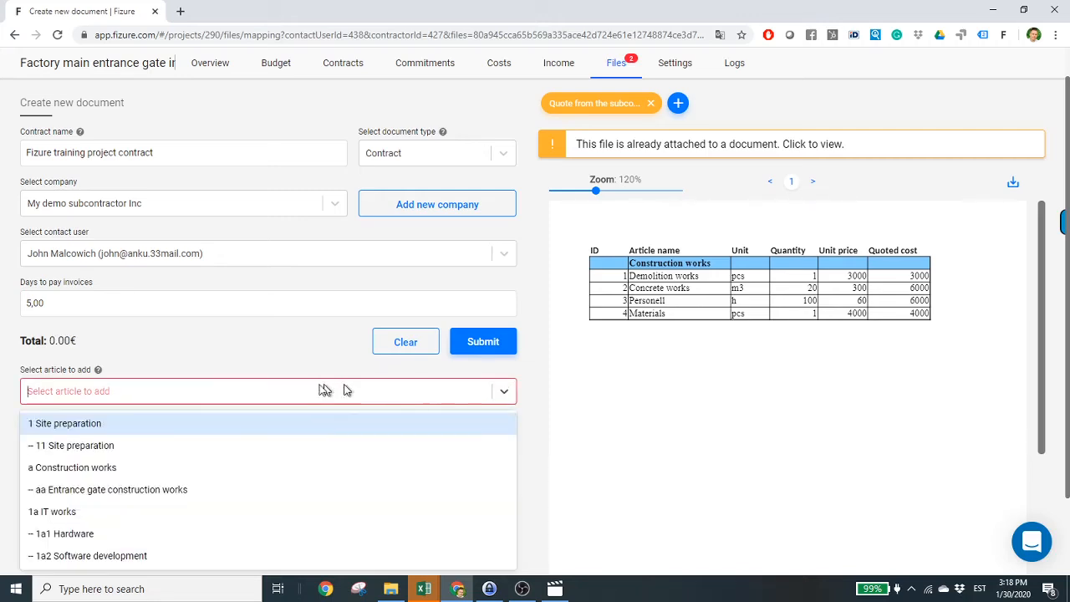
left_click(48, 475)
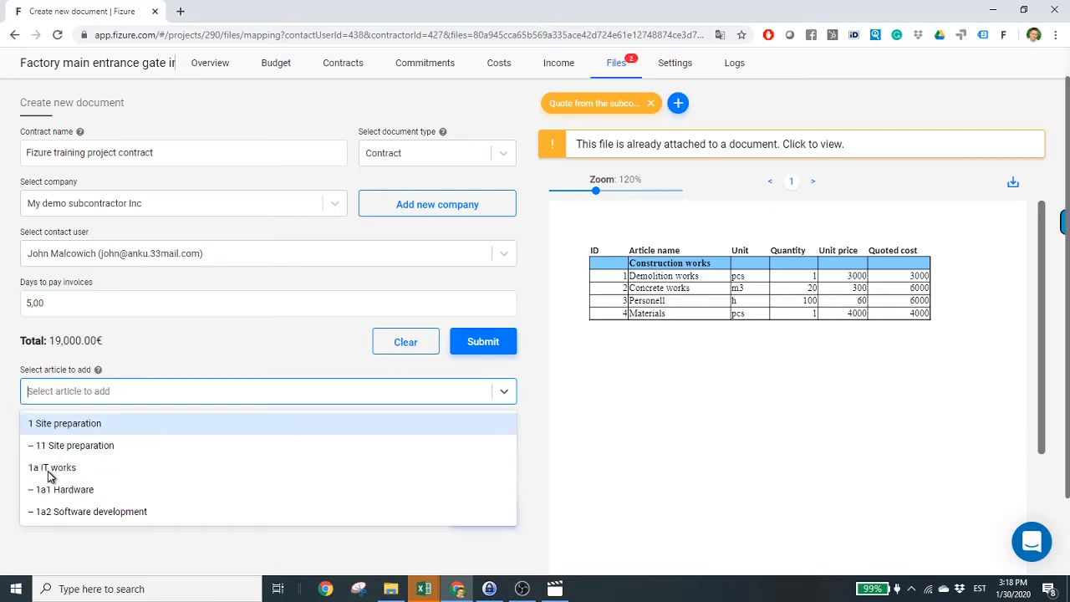
- Change the Entrance gate construction works unit price from 20000 to 19000
left_click(12, 474)
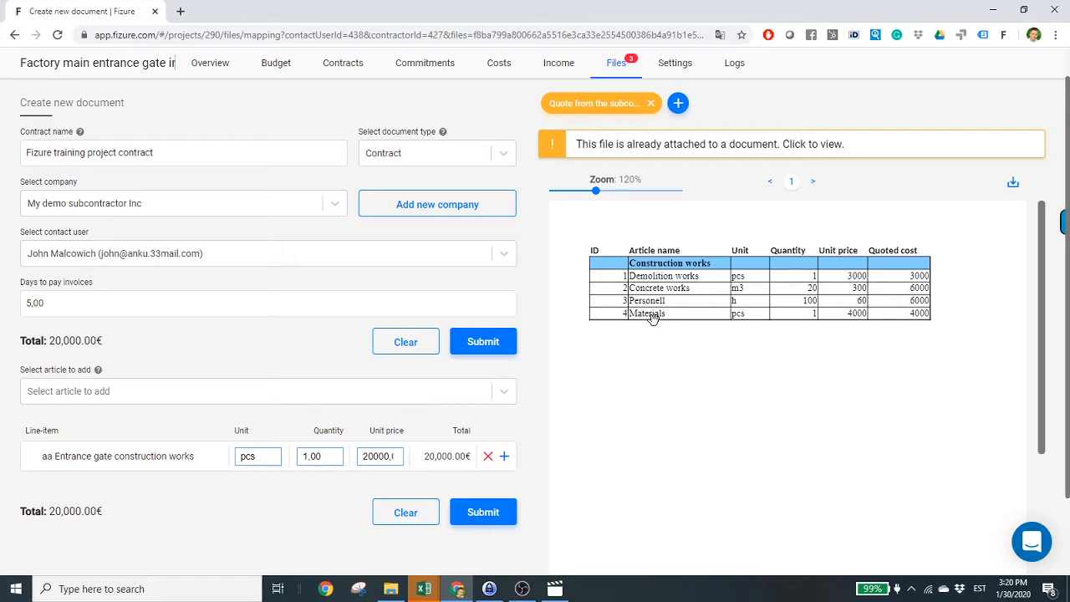
left_click(369, 455)
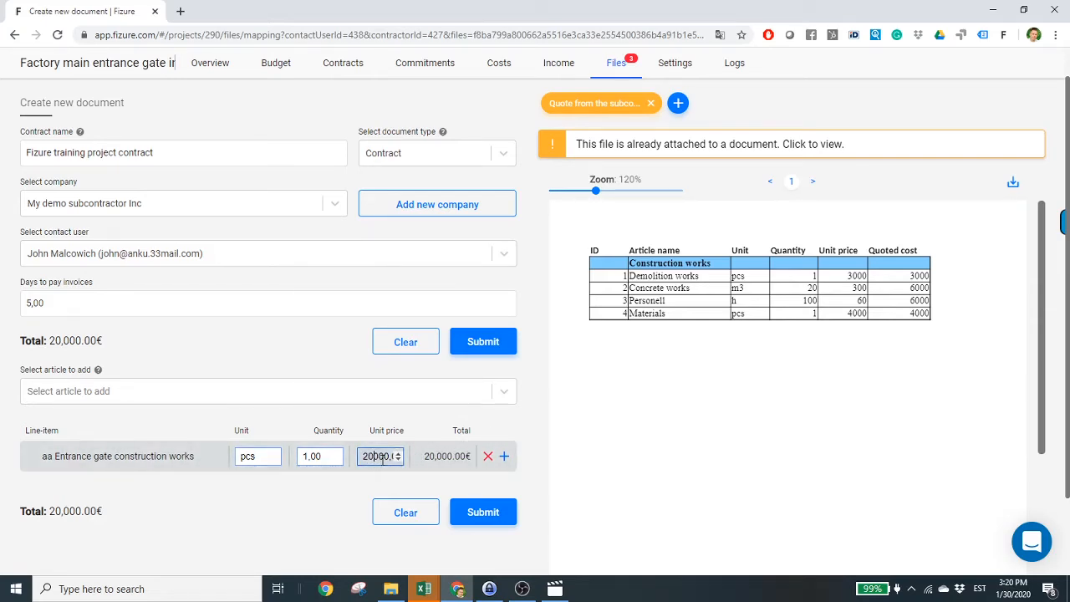
key("BackSpace")
key("BackSpace")
type("19")
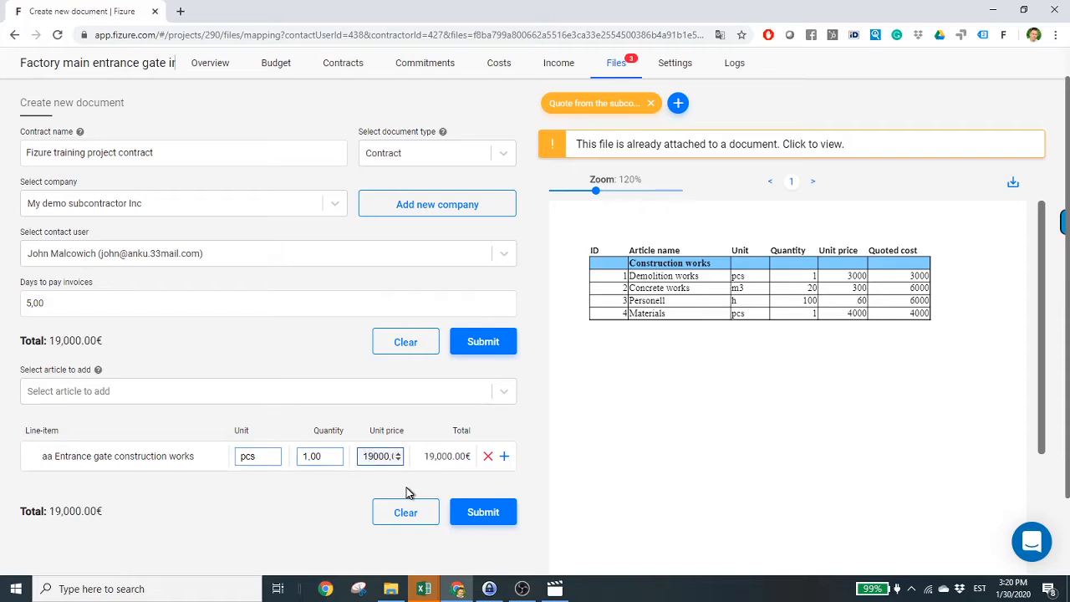
left_click(409, 493)
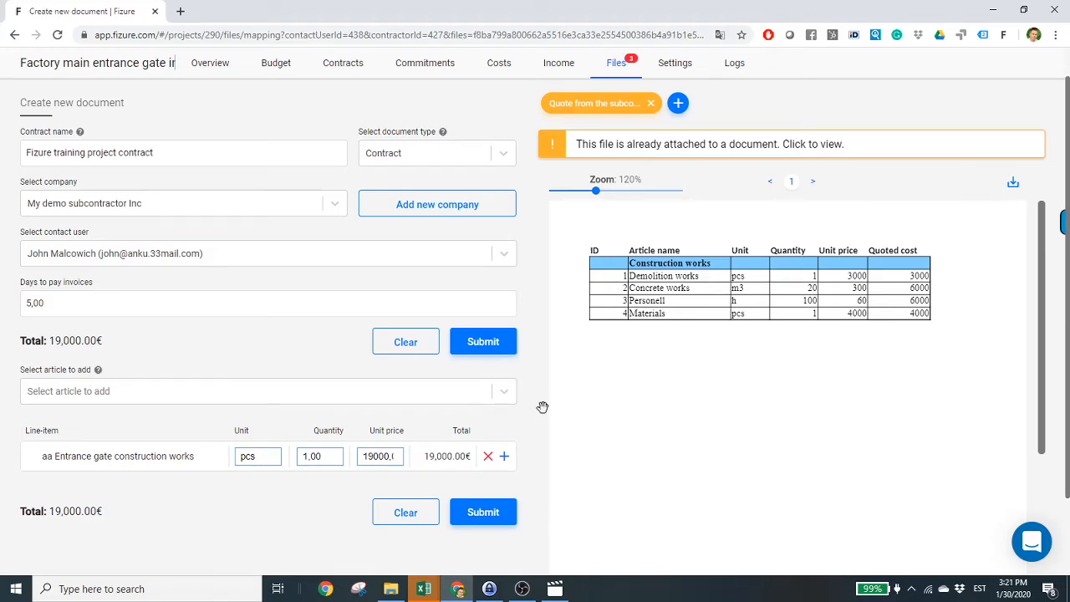
- Add Demolition works, Concrete works, Personell and Materials sub-items under Entrance gate, then submit
left_click(504, 458)
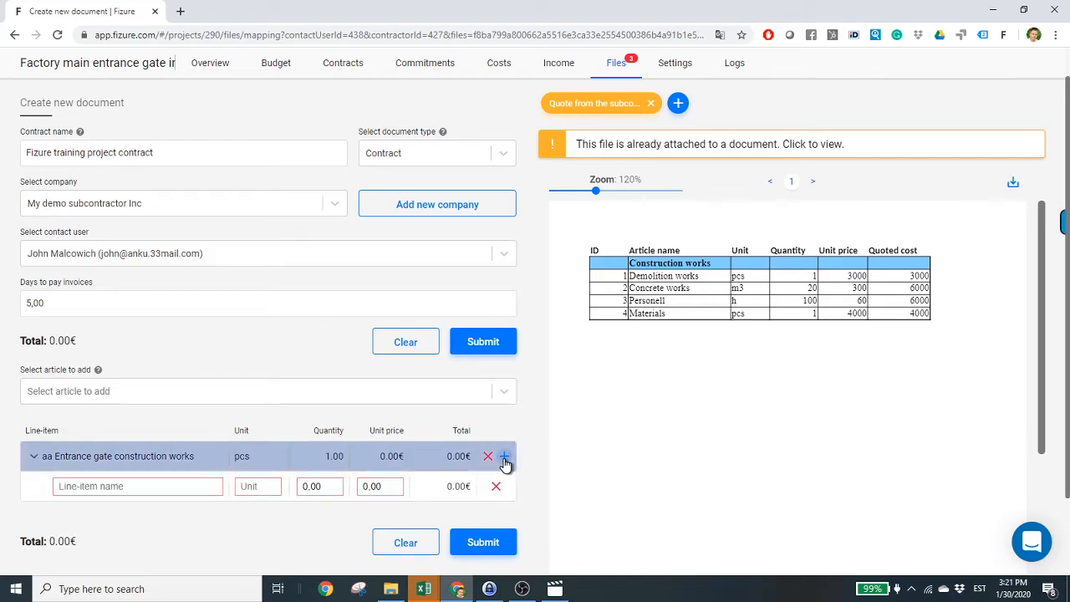
left_click(504, 458)
left_click(504, 458)
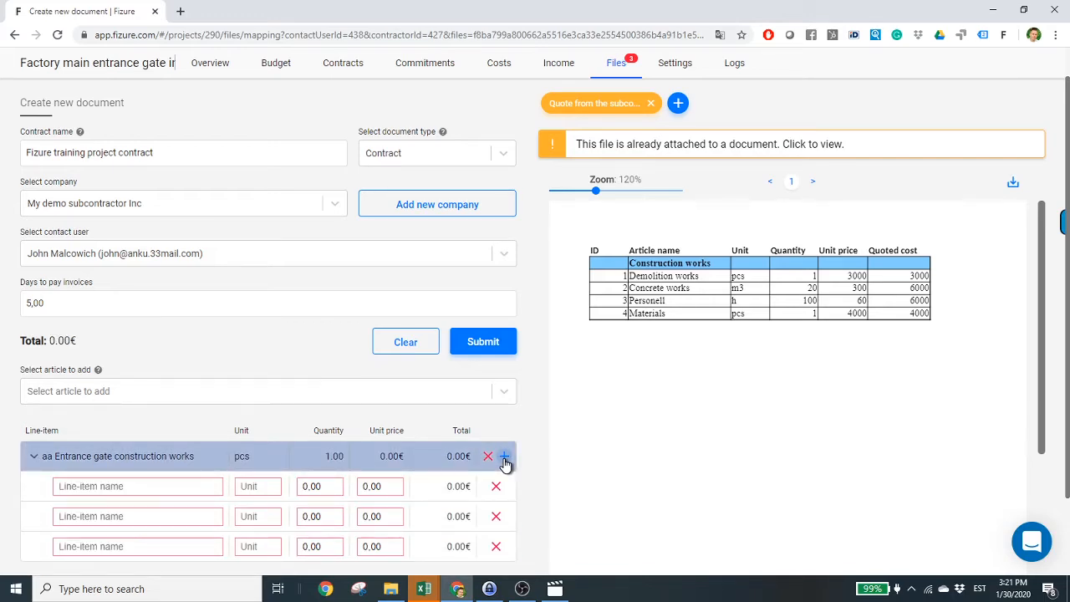
left_click(504, 458)
scroll(410, 454, "down", 1)
left_click(154, 390)
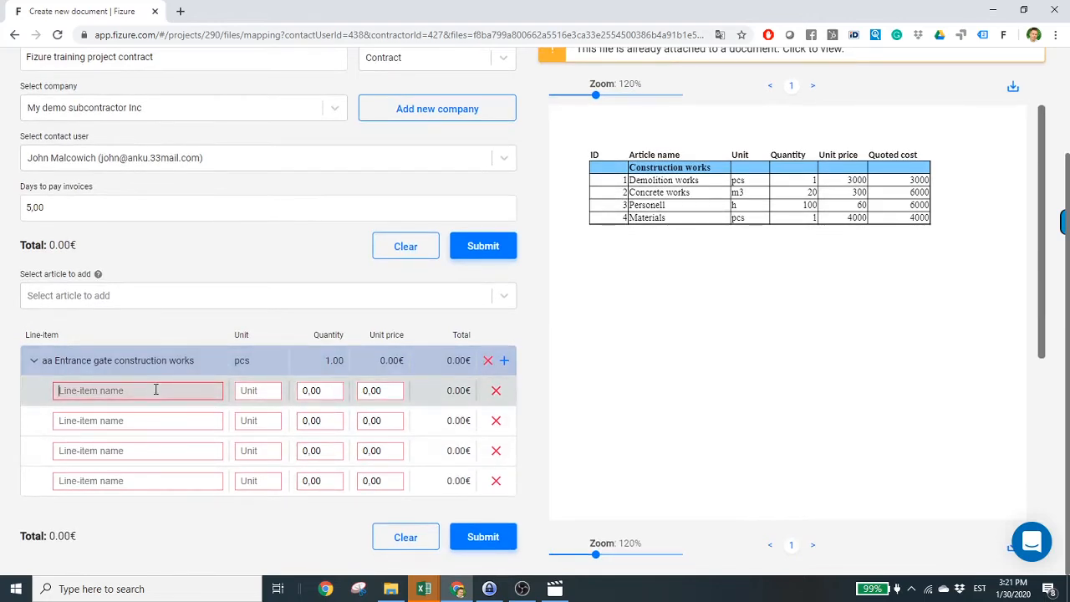
type("Demolition works")
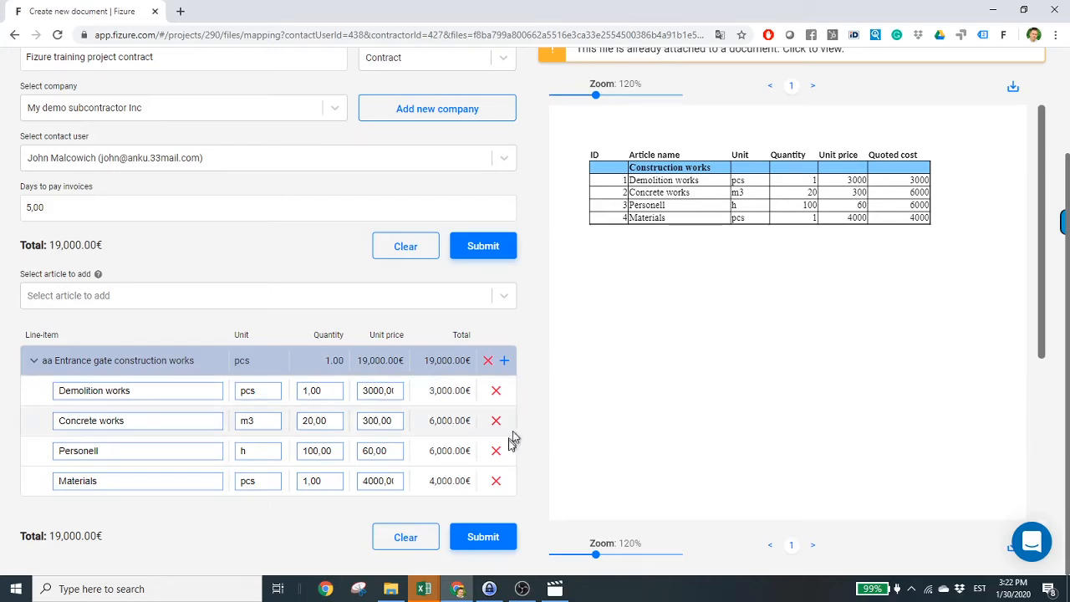
left_click(501, 541)
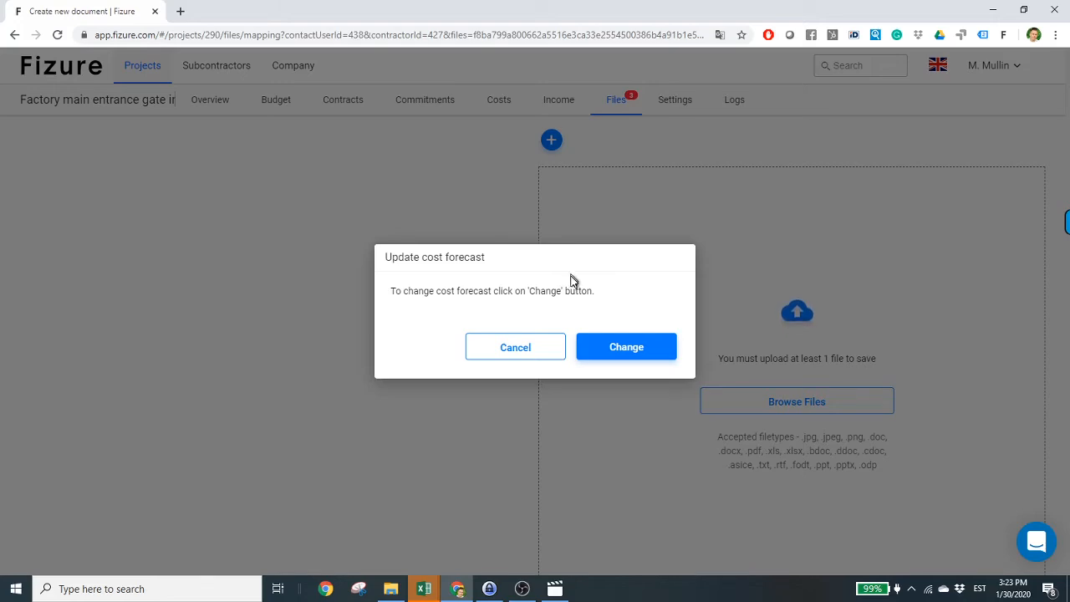
- Update the Entrance gate construction works cost forecast to 19000,00€
left_click(606, 356)
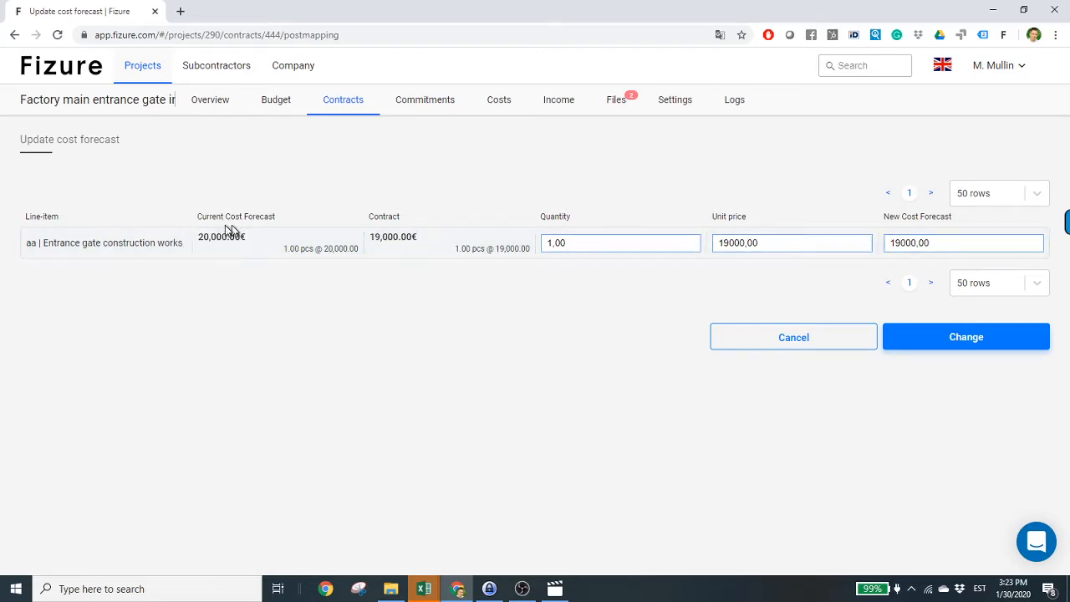
left_click(891, 238)
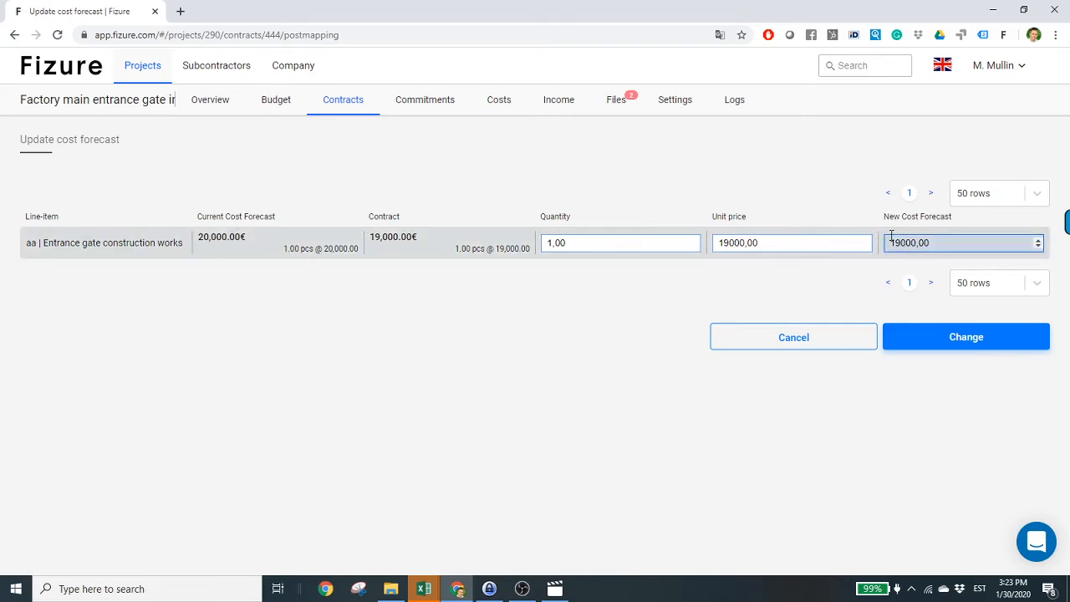
left_click(923, 348)
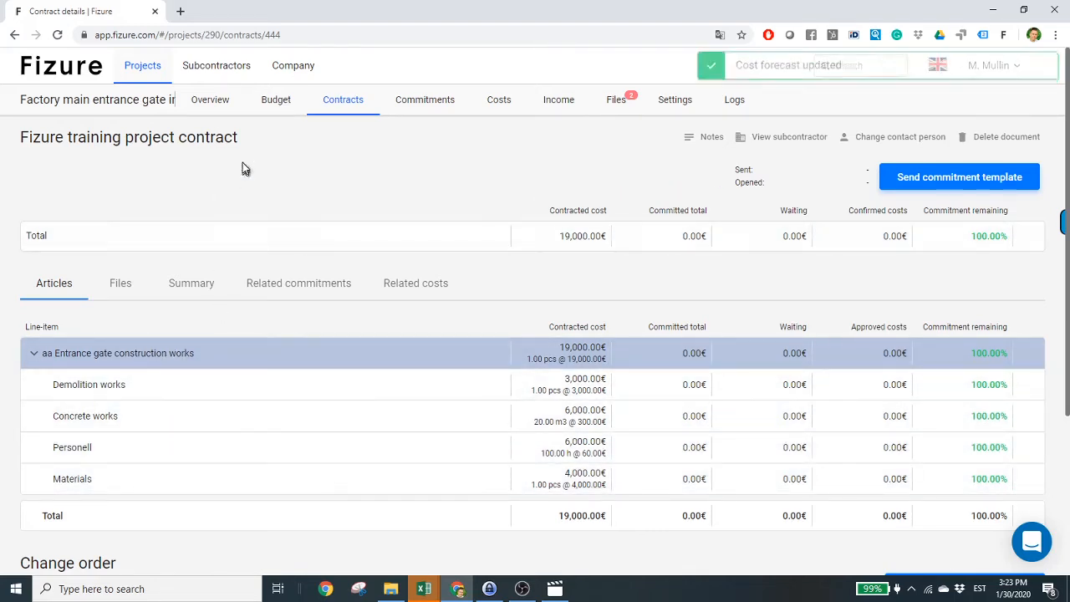
- Open the Fizure training project contract and review its commitments, costs and line-item breakdown
left_click(342, 107)
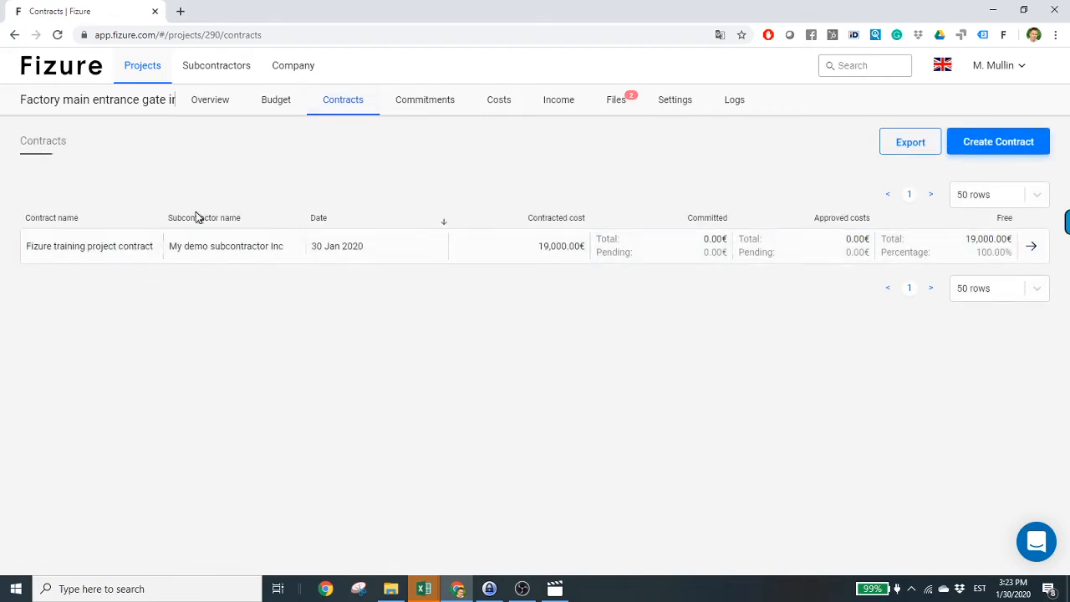
left_click(38, 252)
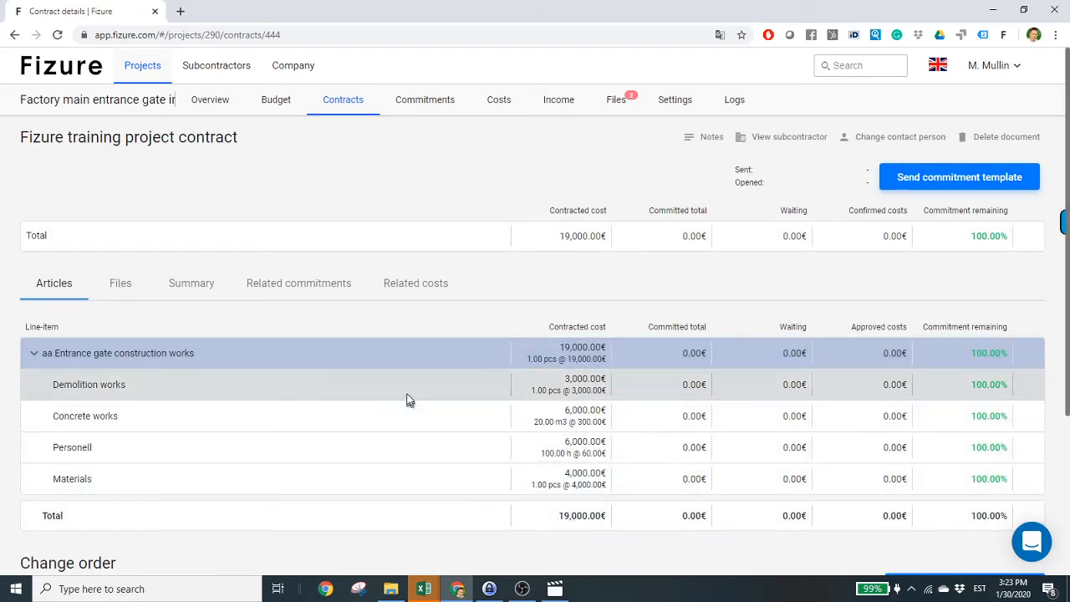
left_click(283, 288)
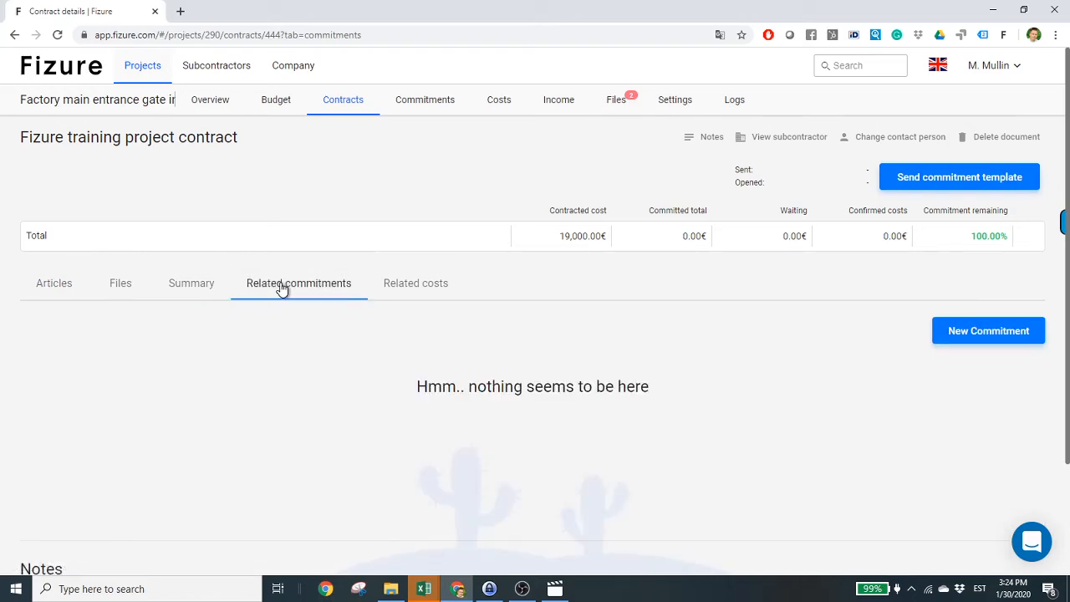
left_click(407, 289)
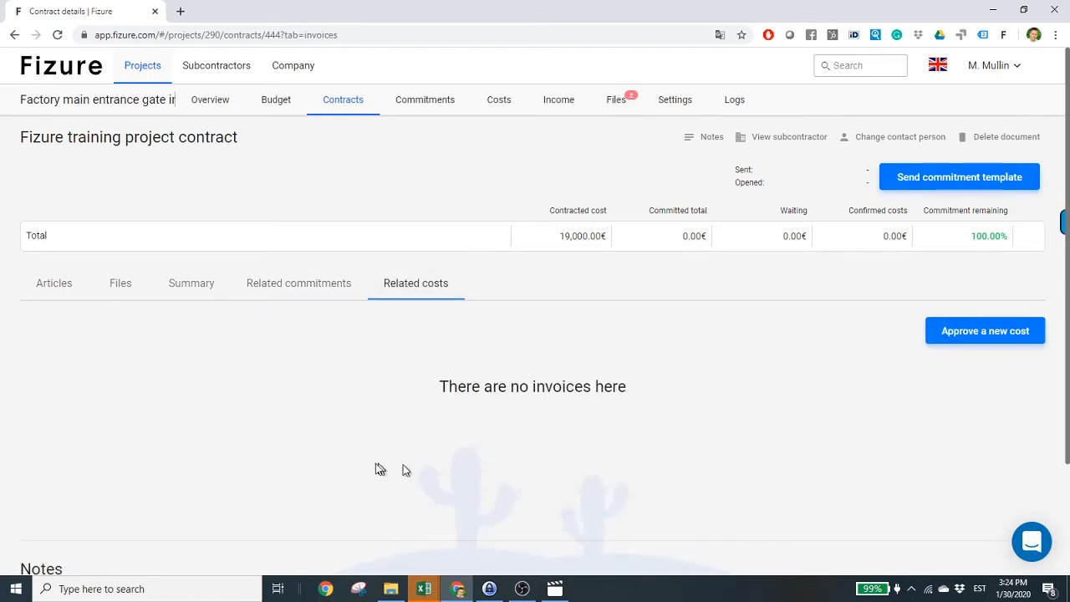
left_click(61, 293)
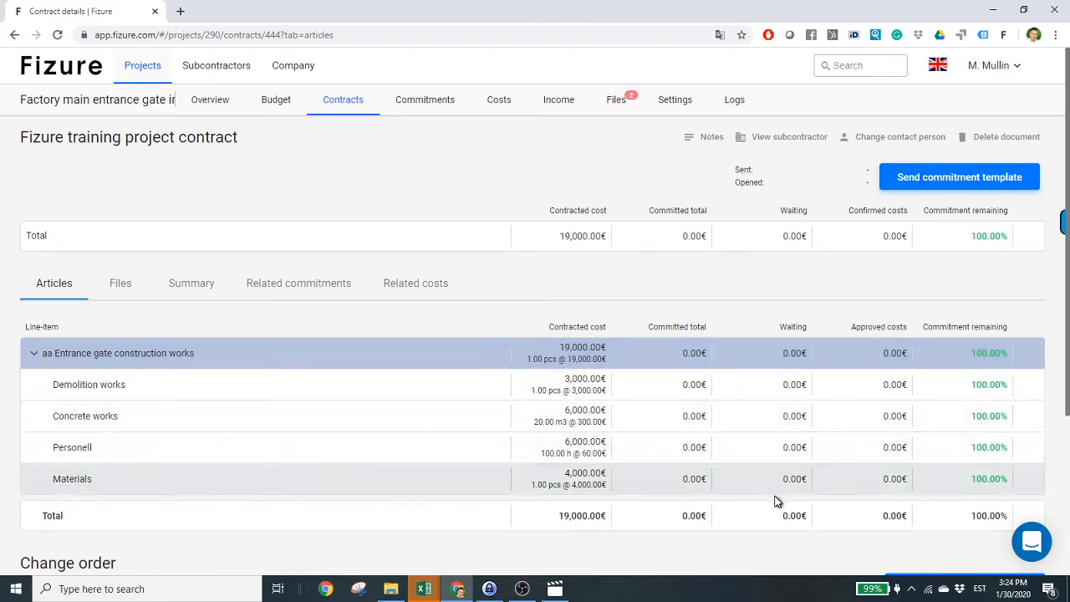
scroll(956, 507, "down", 2)
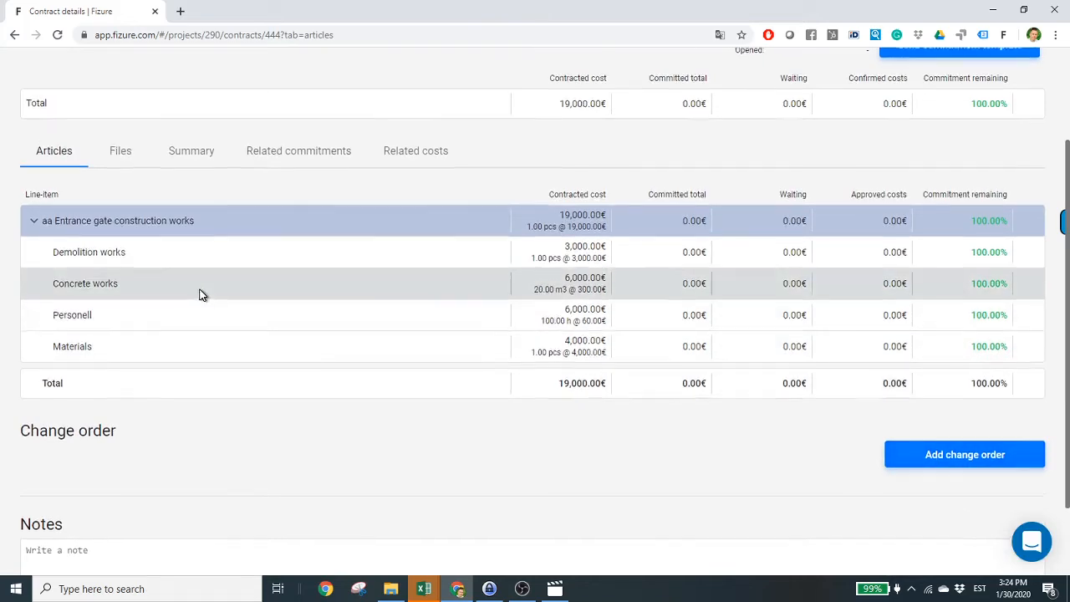
scroll(167, 266, "up", 1)
- Check the uploaded quote spreadsheet in the contract's files, then return to its line items
left_click(120, 228)
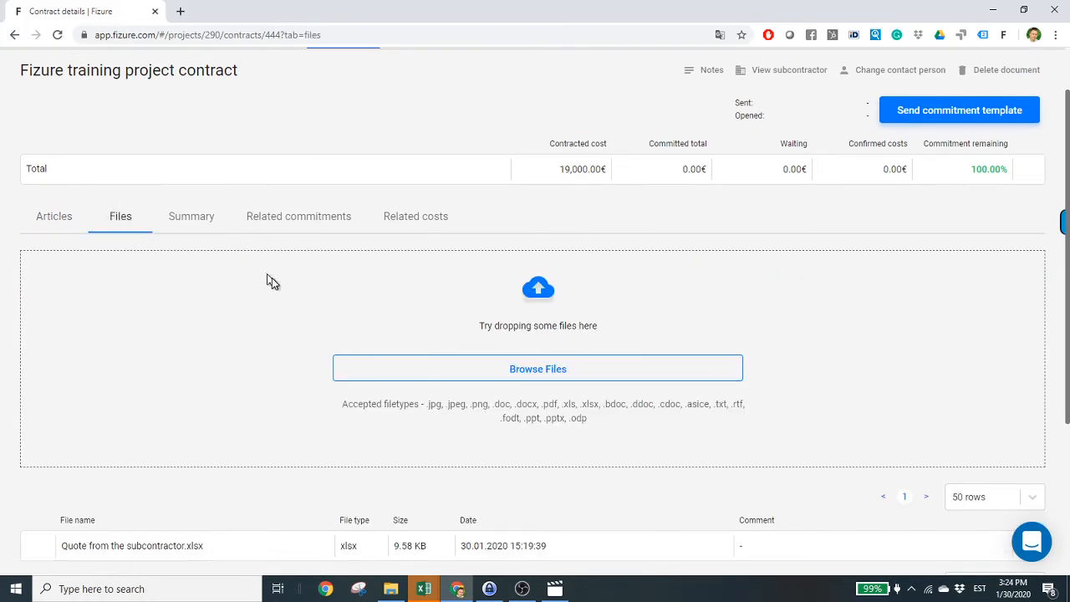
scroll(285, 301, "down", 3)
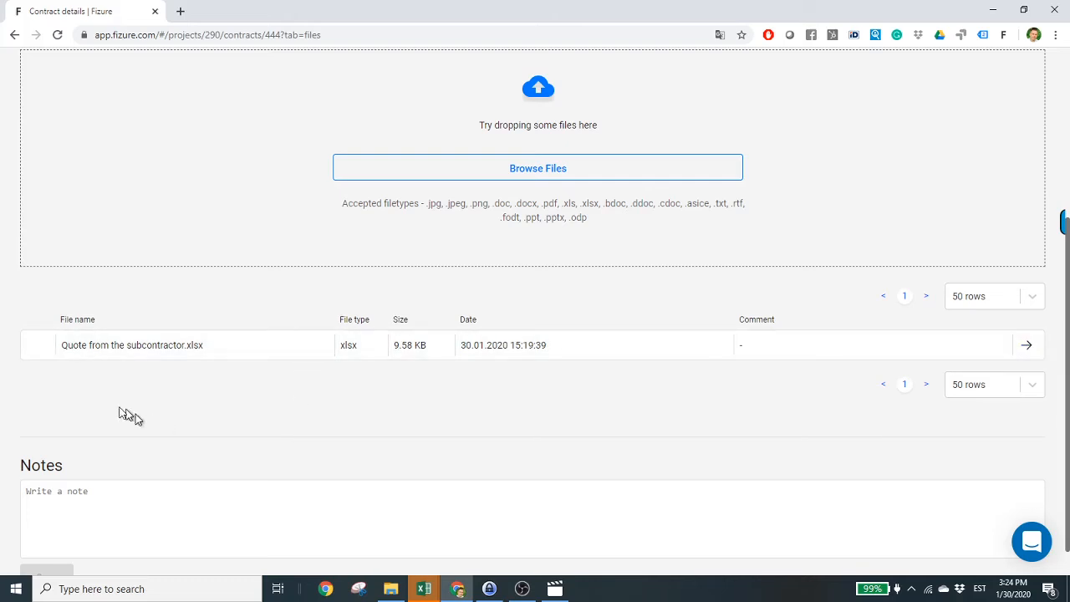
scroll(175, 326, "up", 4)
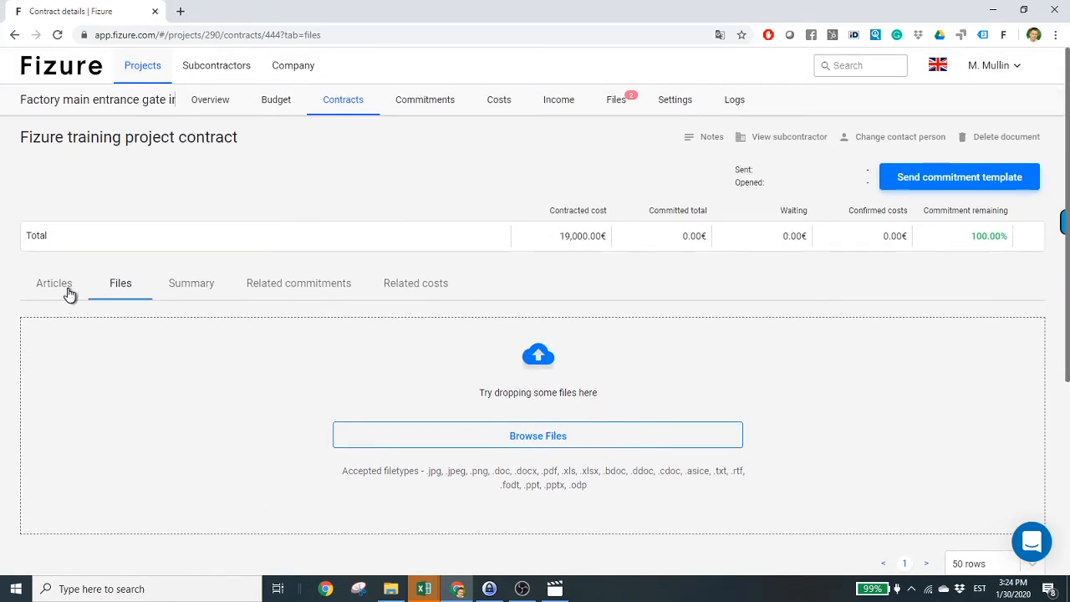
left_click(69, 290)
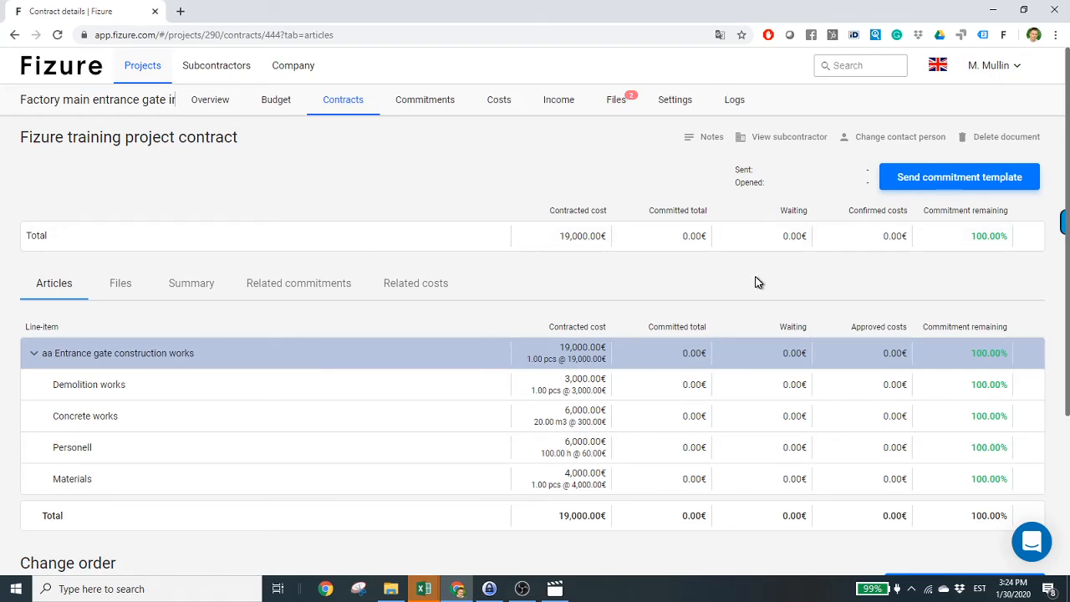
- Review the project Budget, then the Overview, highlighting the 47,000.00€ estimated cost
left_click(275, 111)
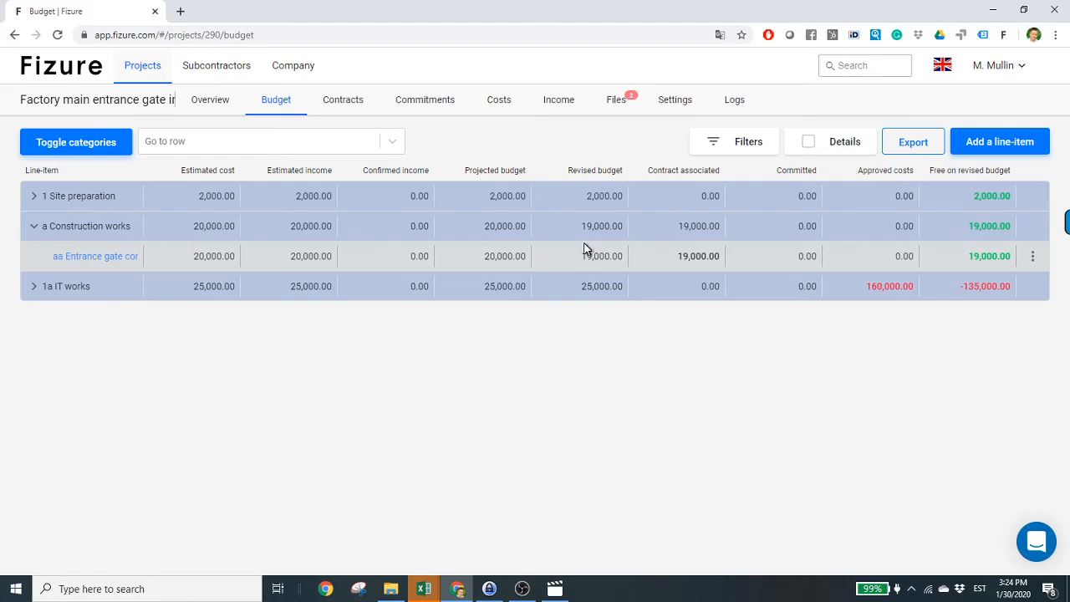
left_click(201, 115)
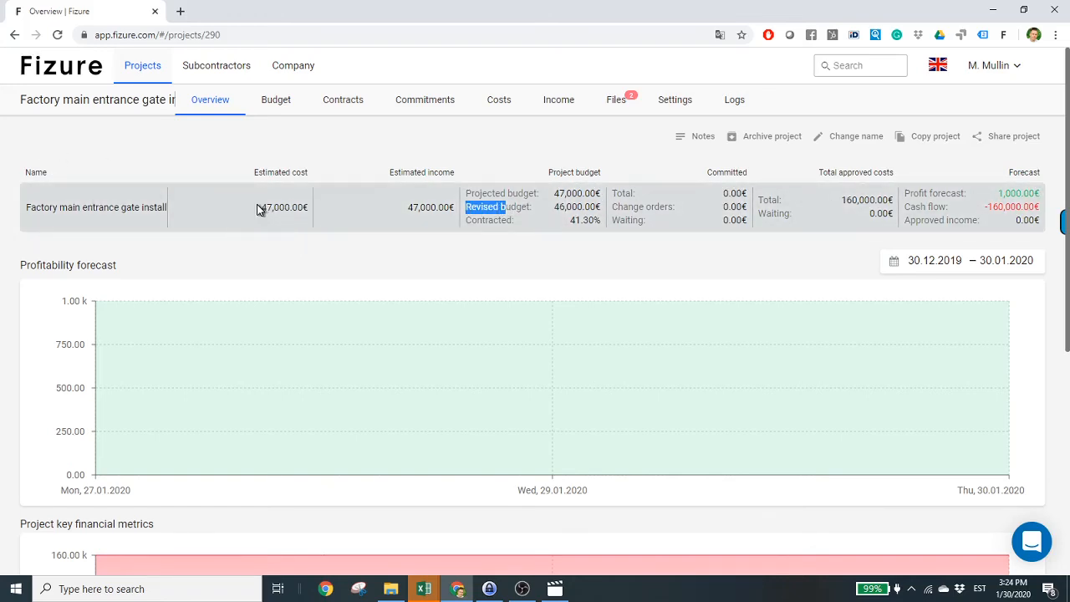
left_click_drag(258, 209, 304, 211)
left_click(292, 145)
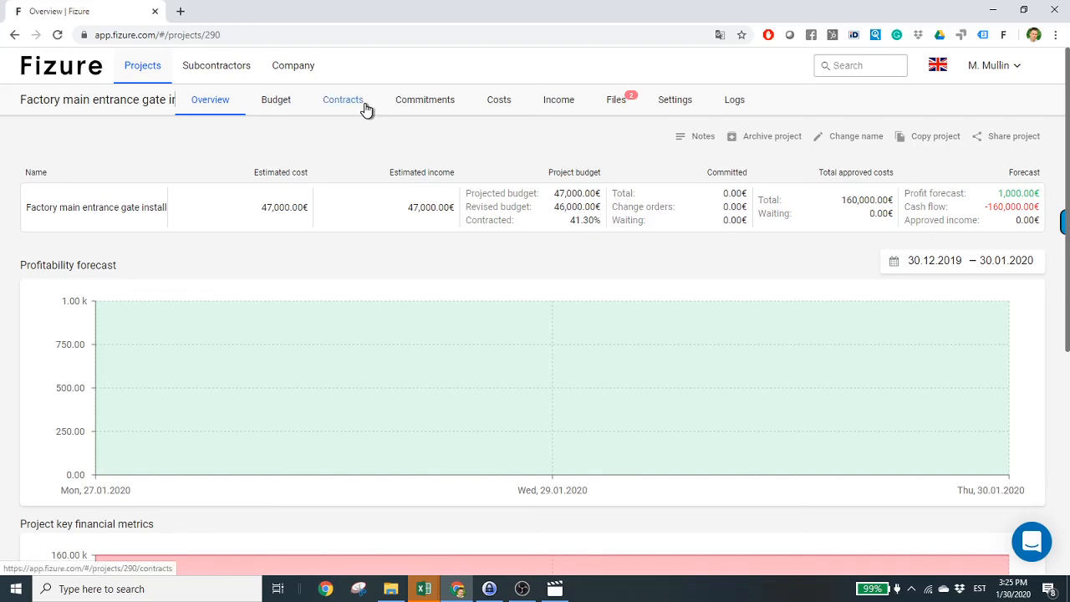
- From Costs, approve a new cost and upload construction-receipt-example.png as its document
left_click(498, 101)
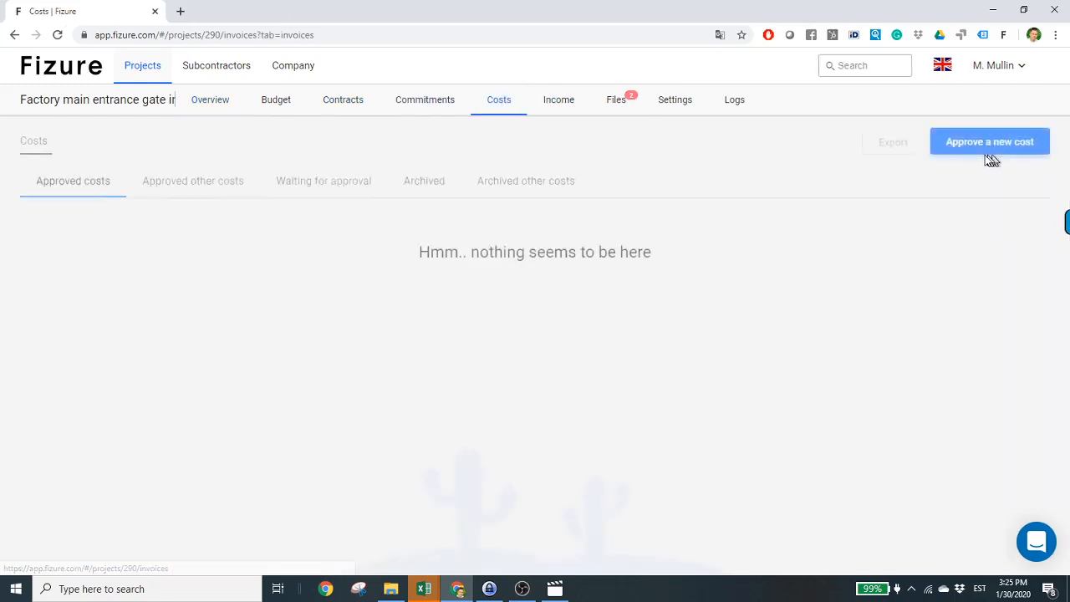
left_click(989, 158)
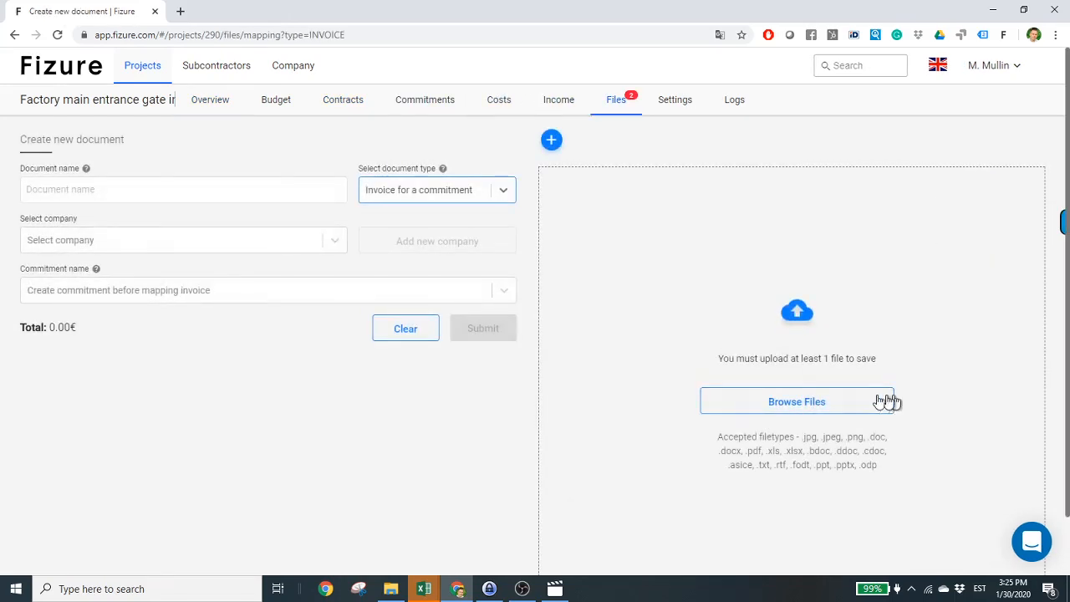
left_click(885, 402)
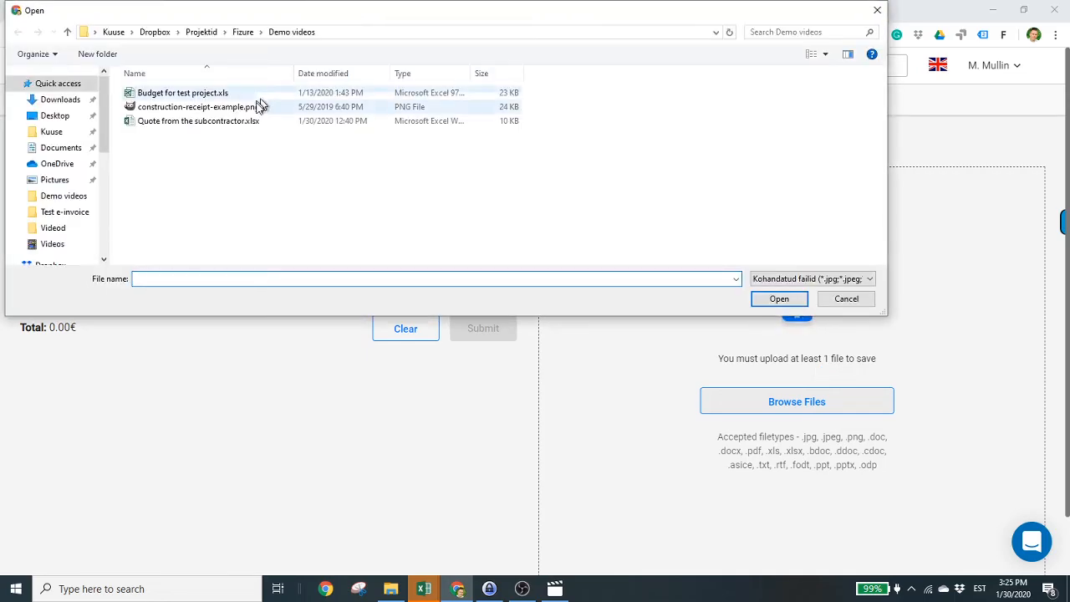
left_click(229, 107)
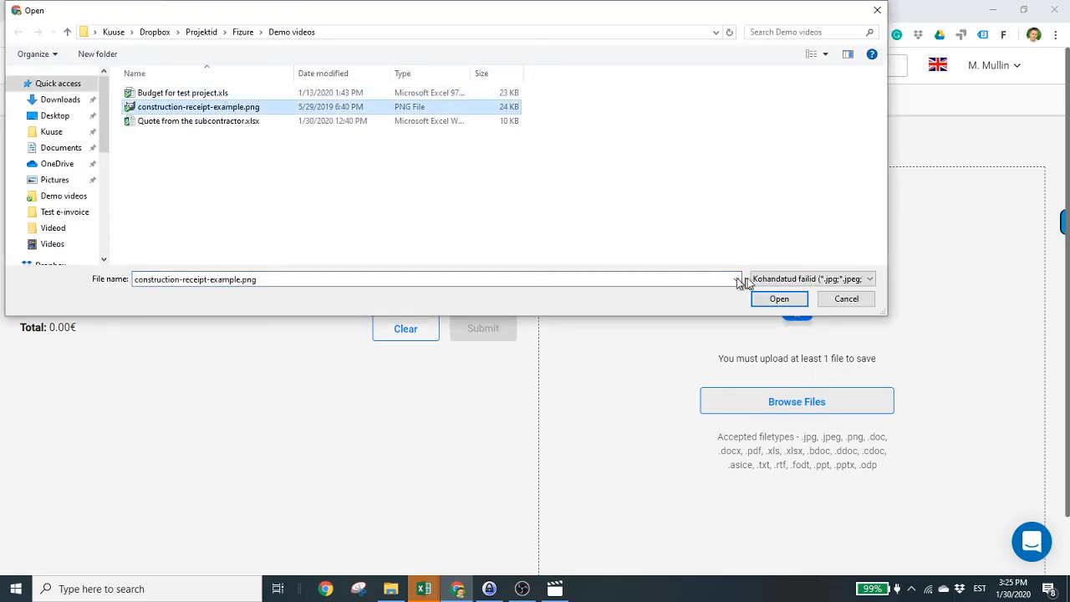
left_click(776, 299)
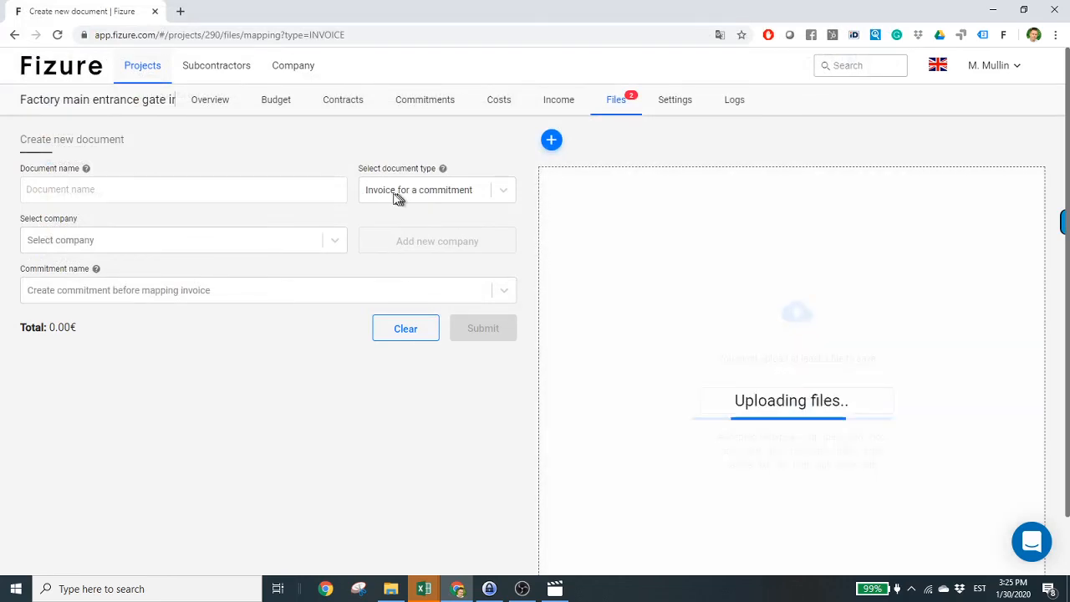
- Make the document an invoice for the Fizure training project contract from My demo subcontractor Inc
left_click(394, 198)
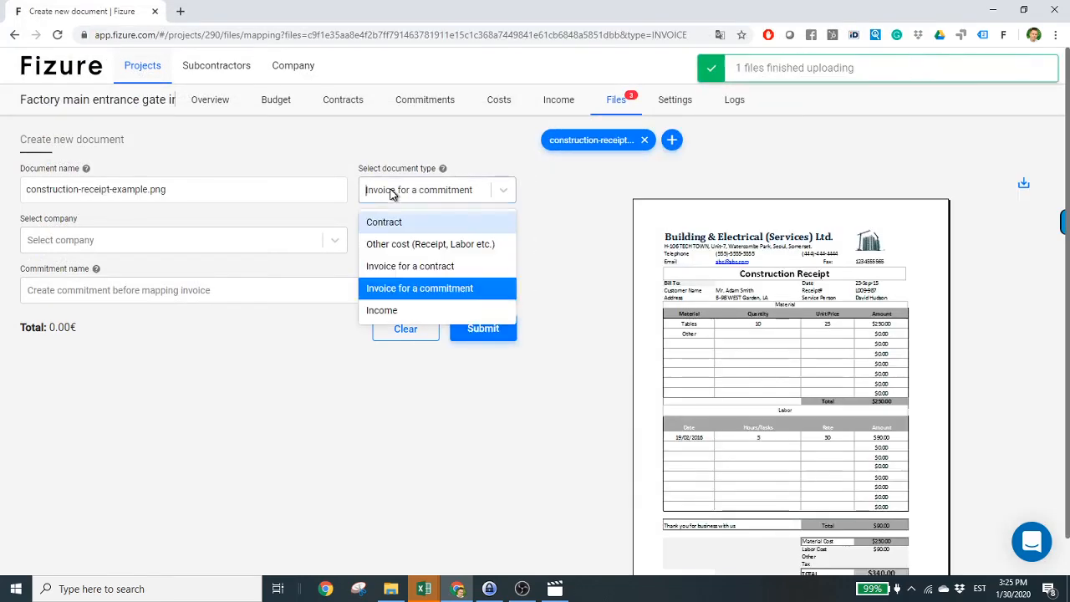
left_click(409, 269)
left_click(335, 249)
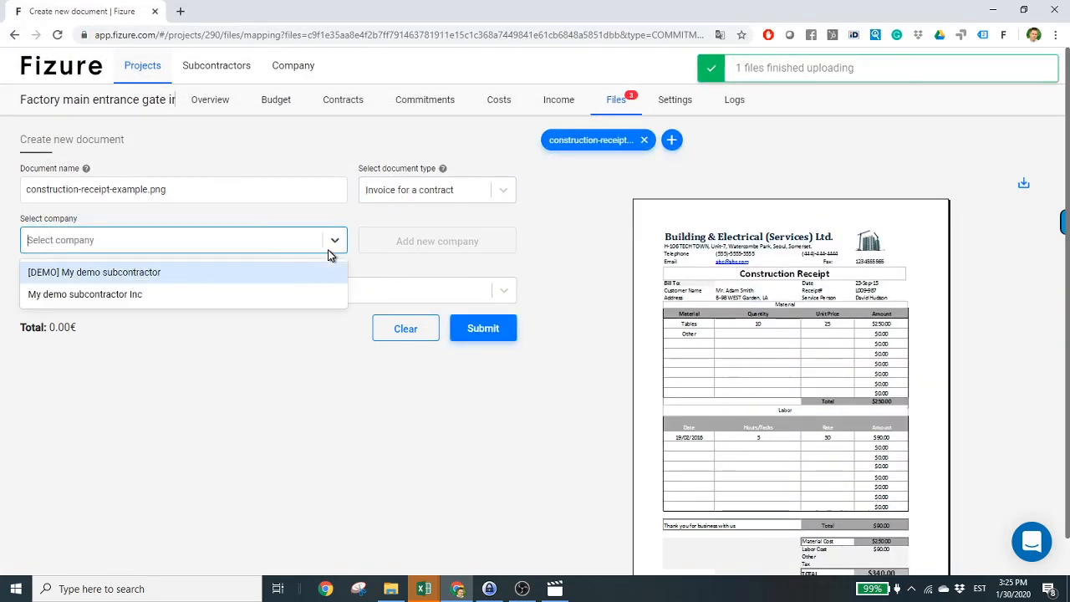
left_click(236, 295)
left_click(239, 292)
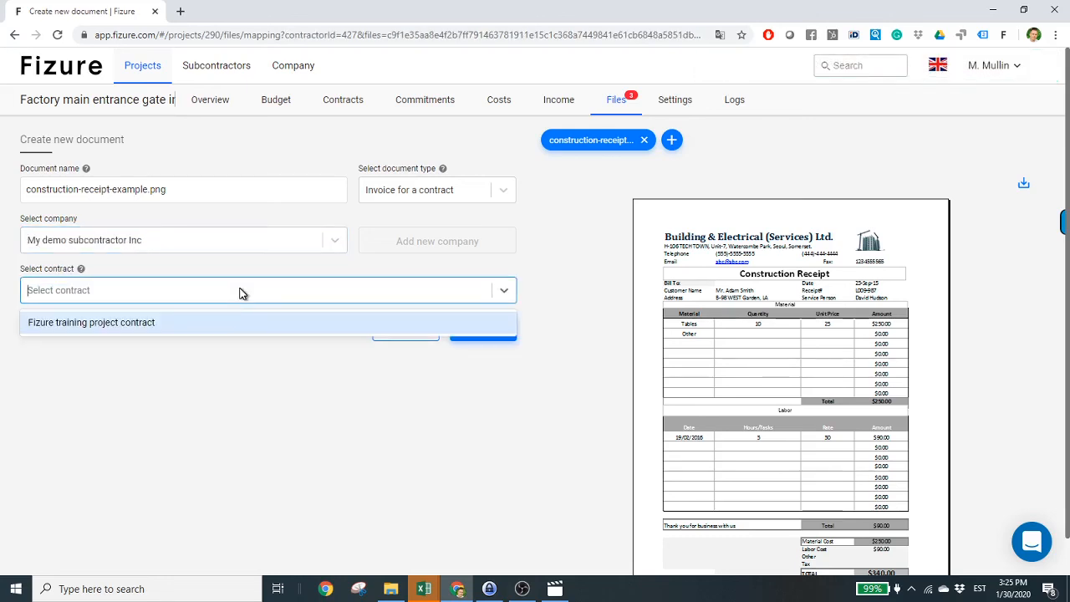
left_click(212, 326)
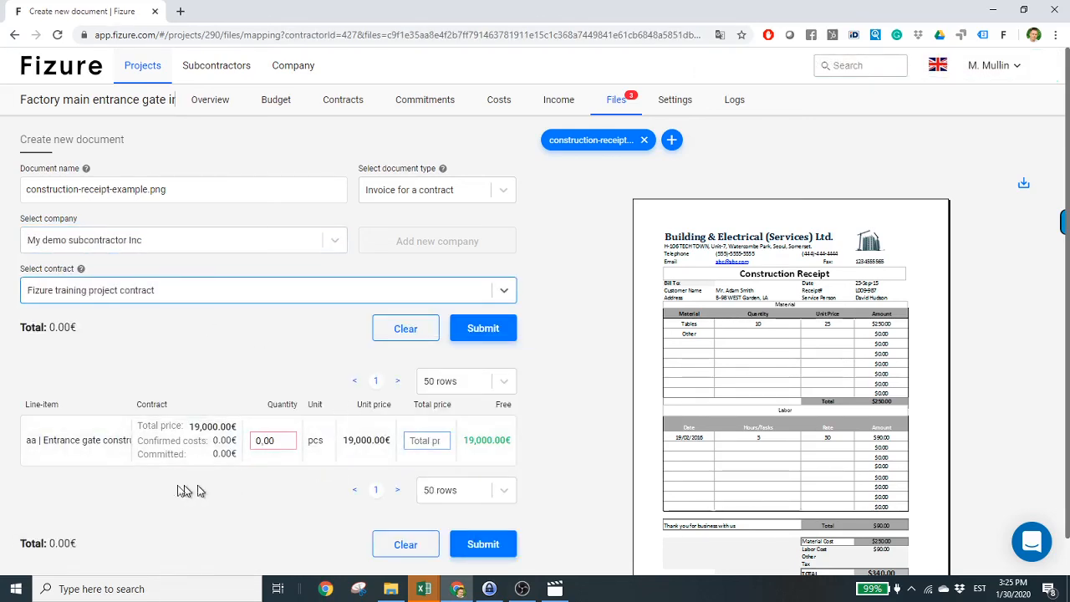
- Review the entrance gate line item and move to its total price field
left_click_drag(65, 439, 37, 440)
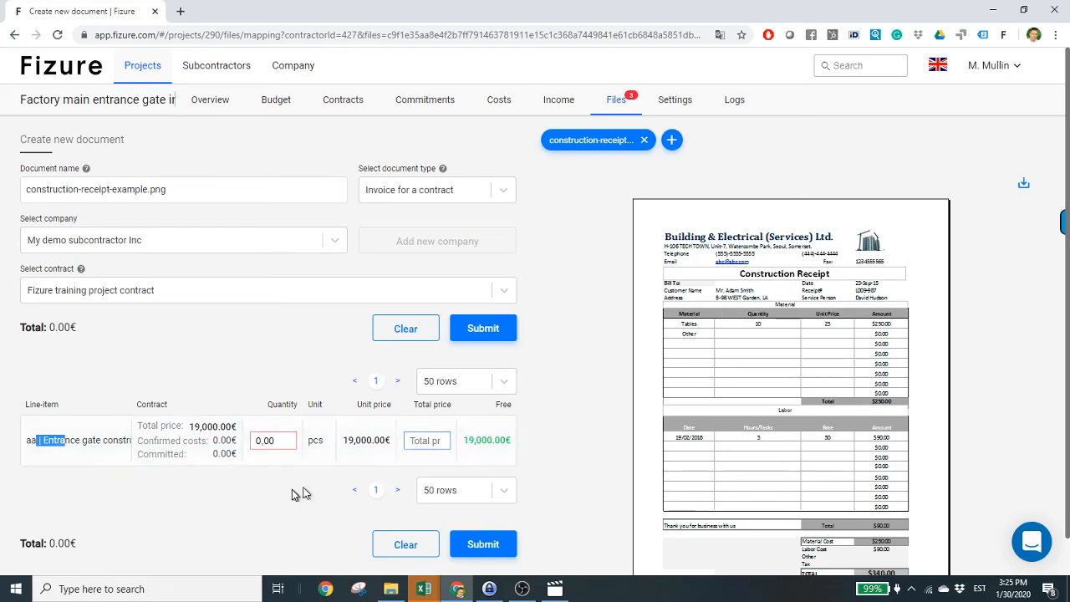
scroll(238, 494, "down", 1)
left_click(241, 434)
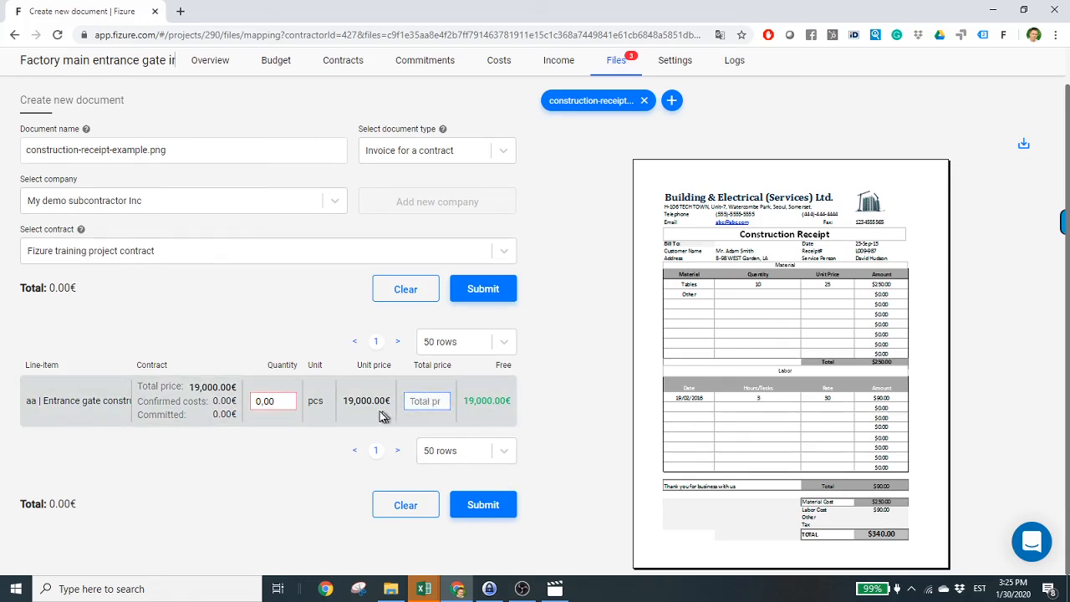
left_click(418, 393)
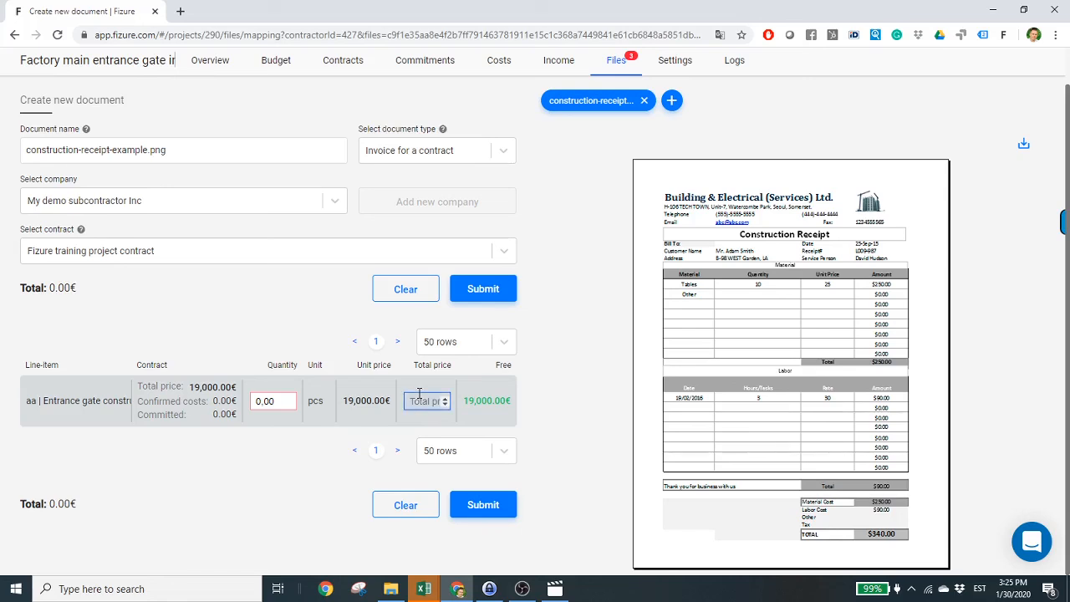